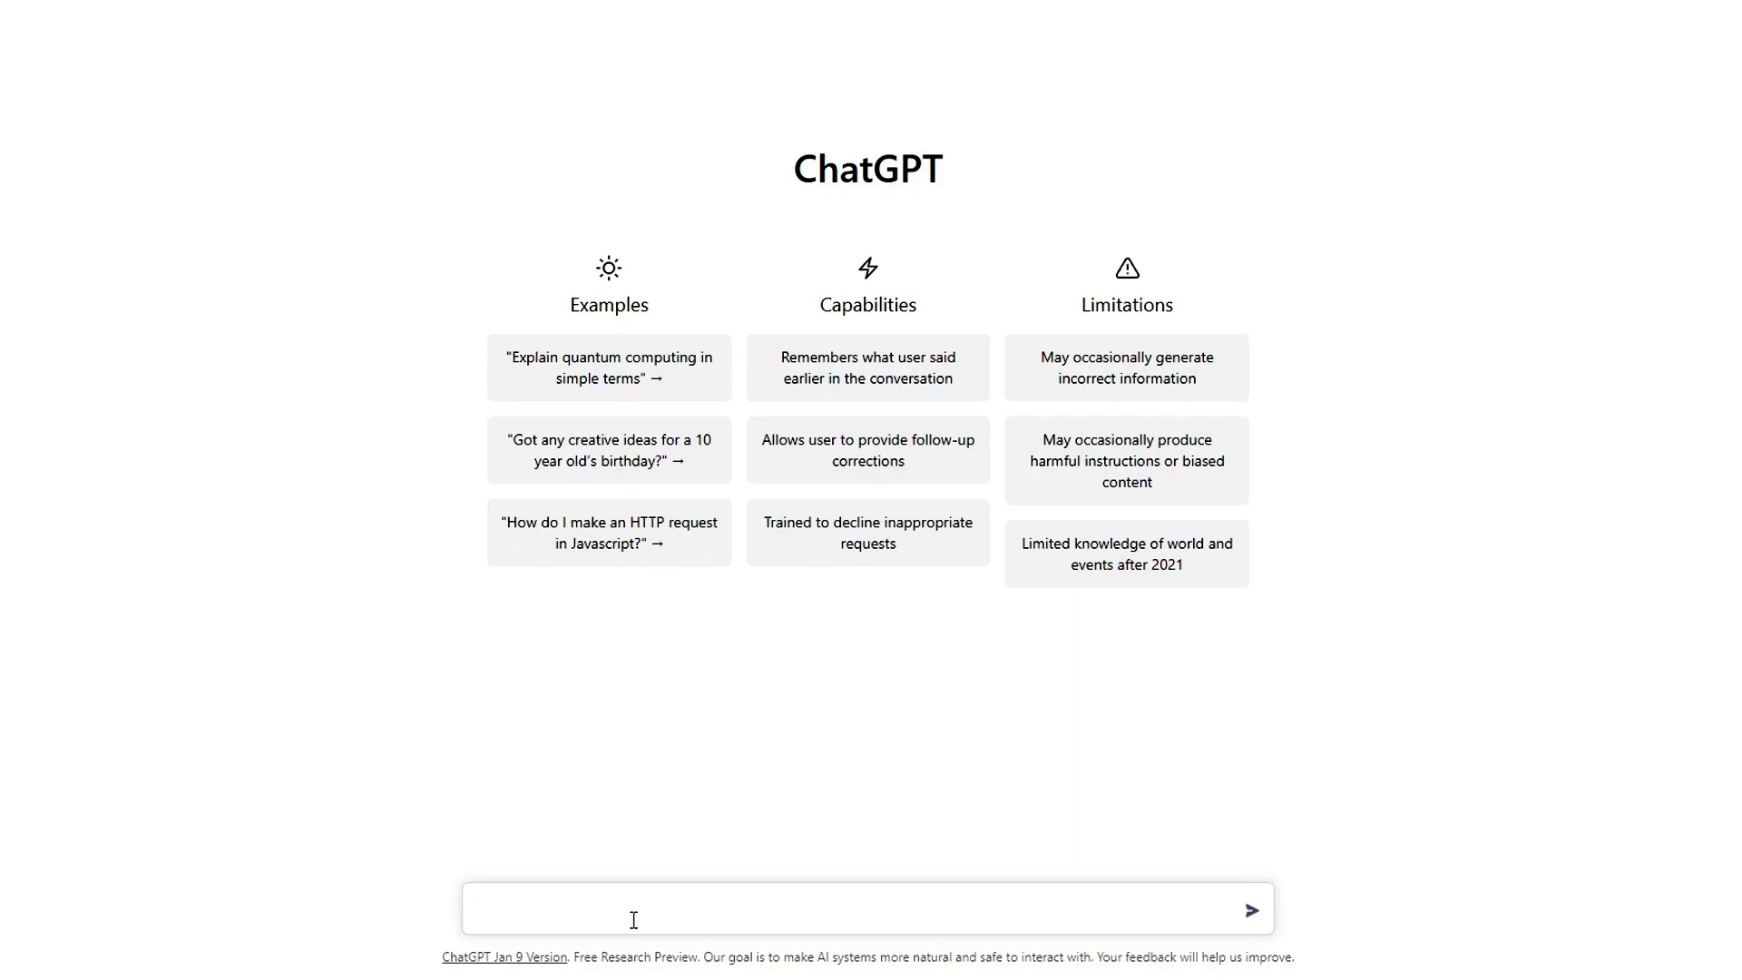
Start a prompt with the sentence "I would like to teach a class on beginning electronics."
text(I would like to teach a class on be)
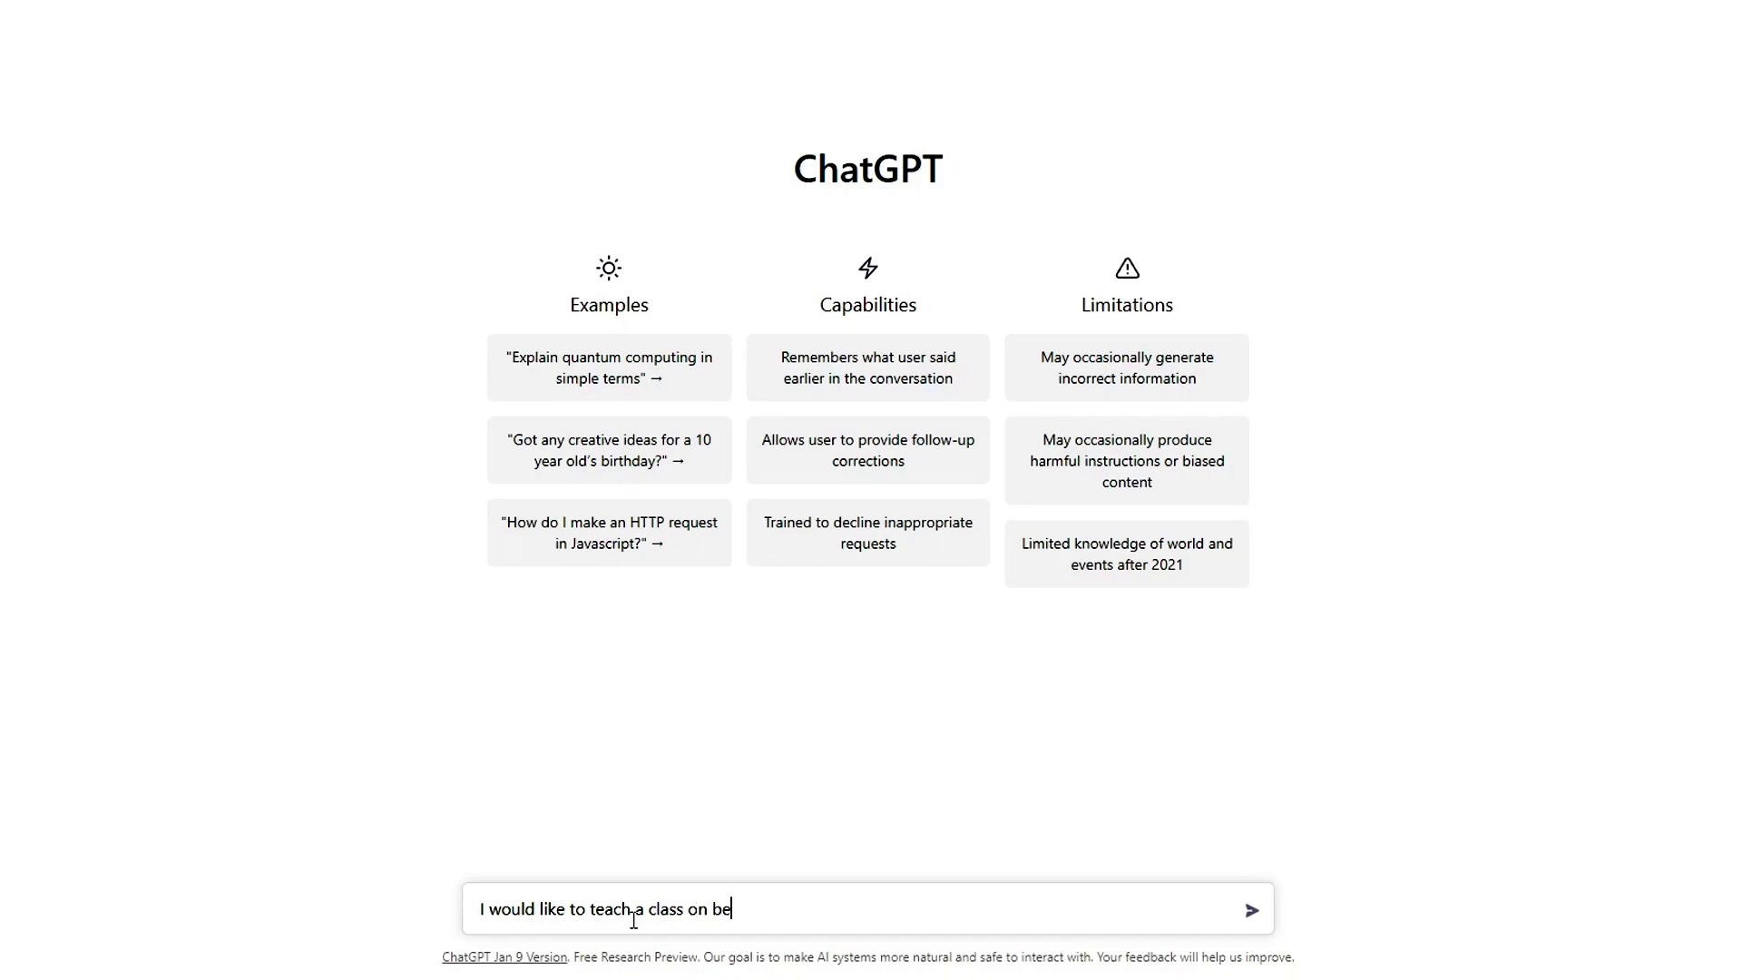
text(gin)
text(ning electr)
text(onc)
text(cs.)
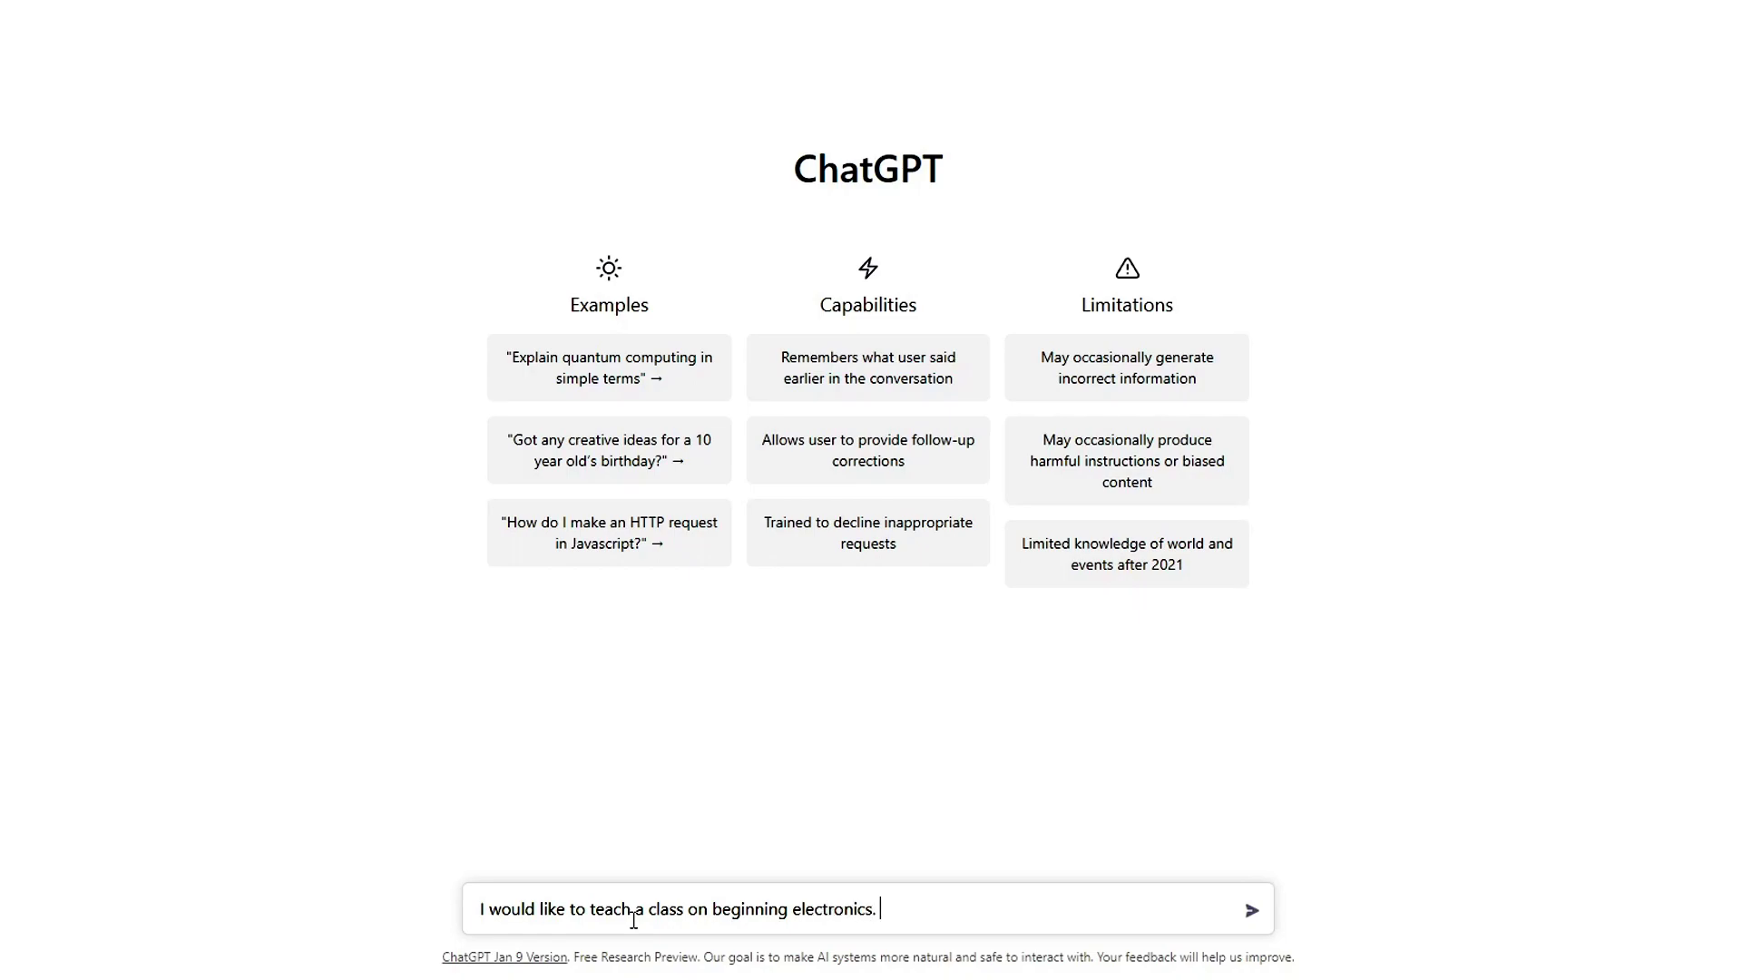
Add to the prompt "i want an outline of the topics. these are beginning students." and start the sentence "topics might in"
text( i want an outline of the to)
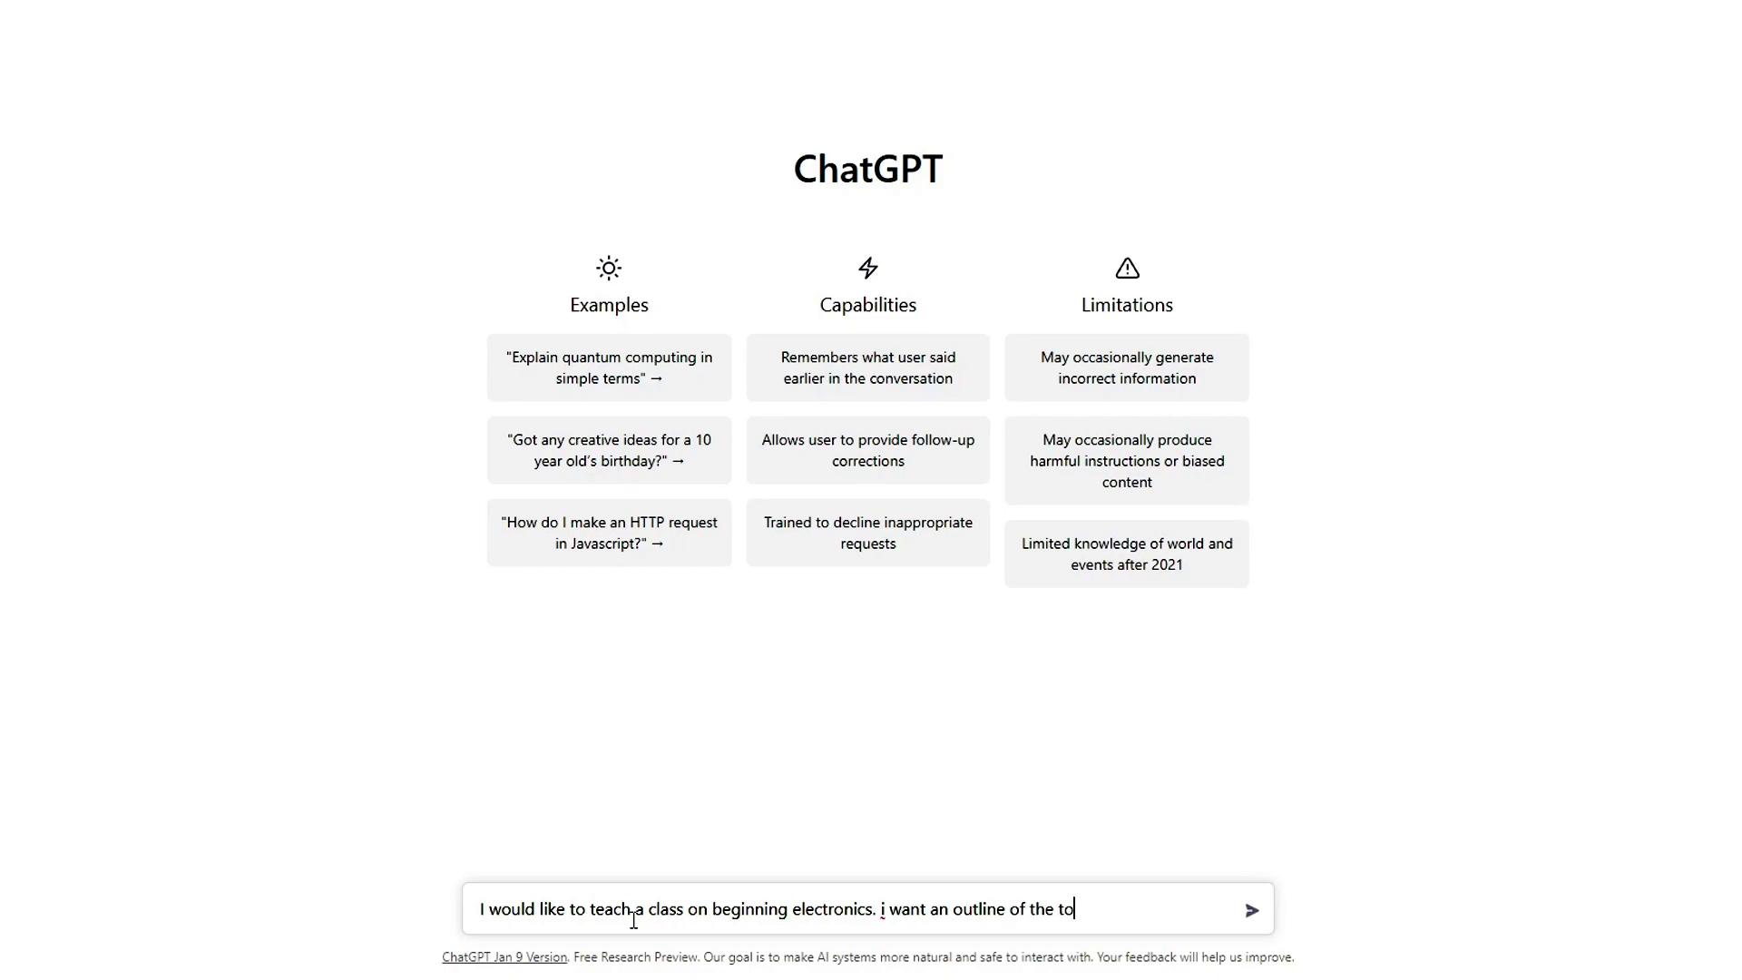
text(pics)
text(. the sut)
text(tud)
key(BackSpace)
key(BackSpace)
key(BackSpace)
key(BackSpace)
key(BackSpace)
text(these are be)
text(ginn)
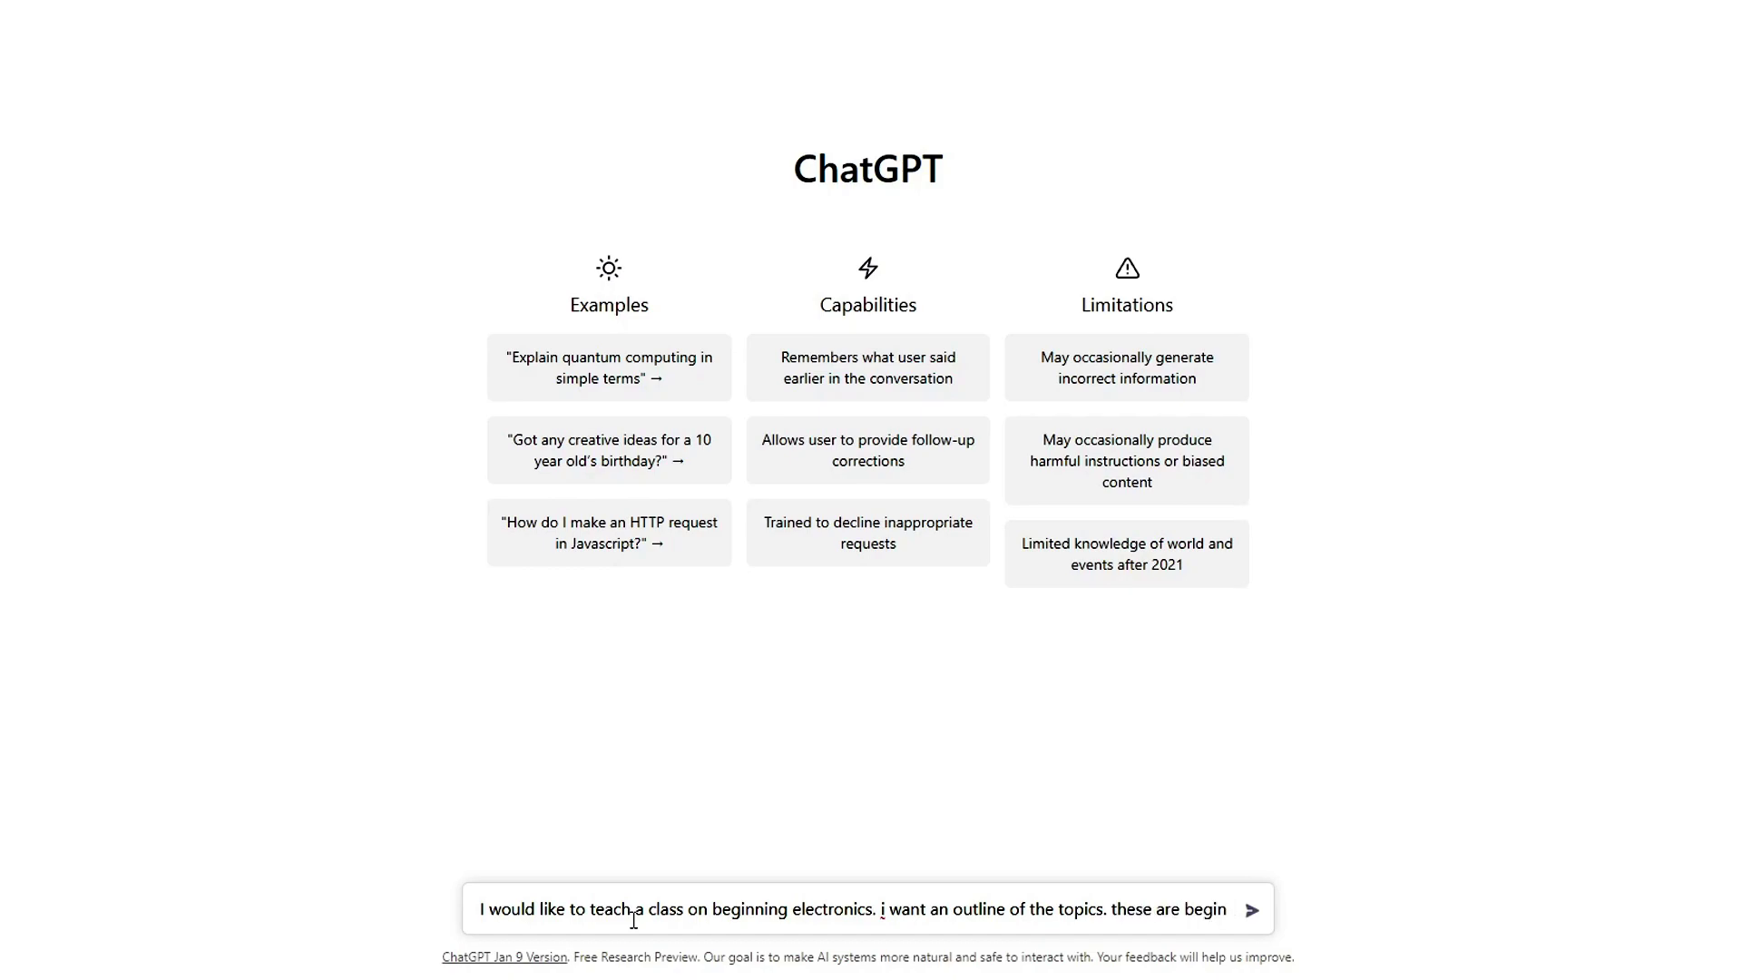
text(ing stu)
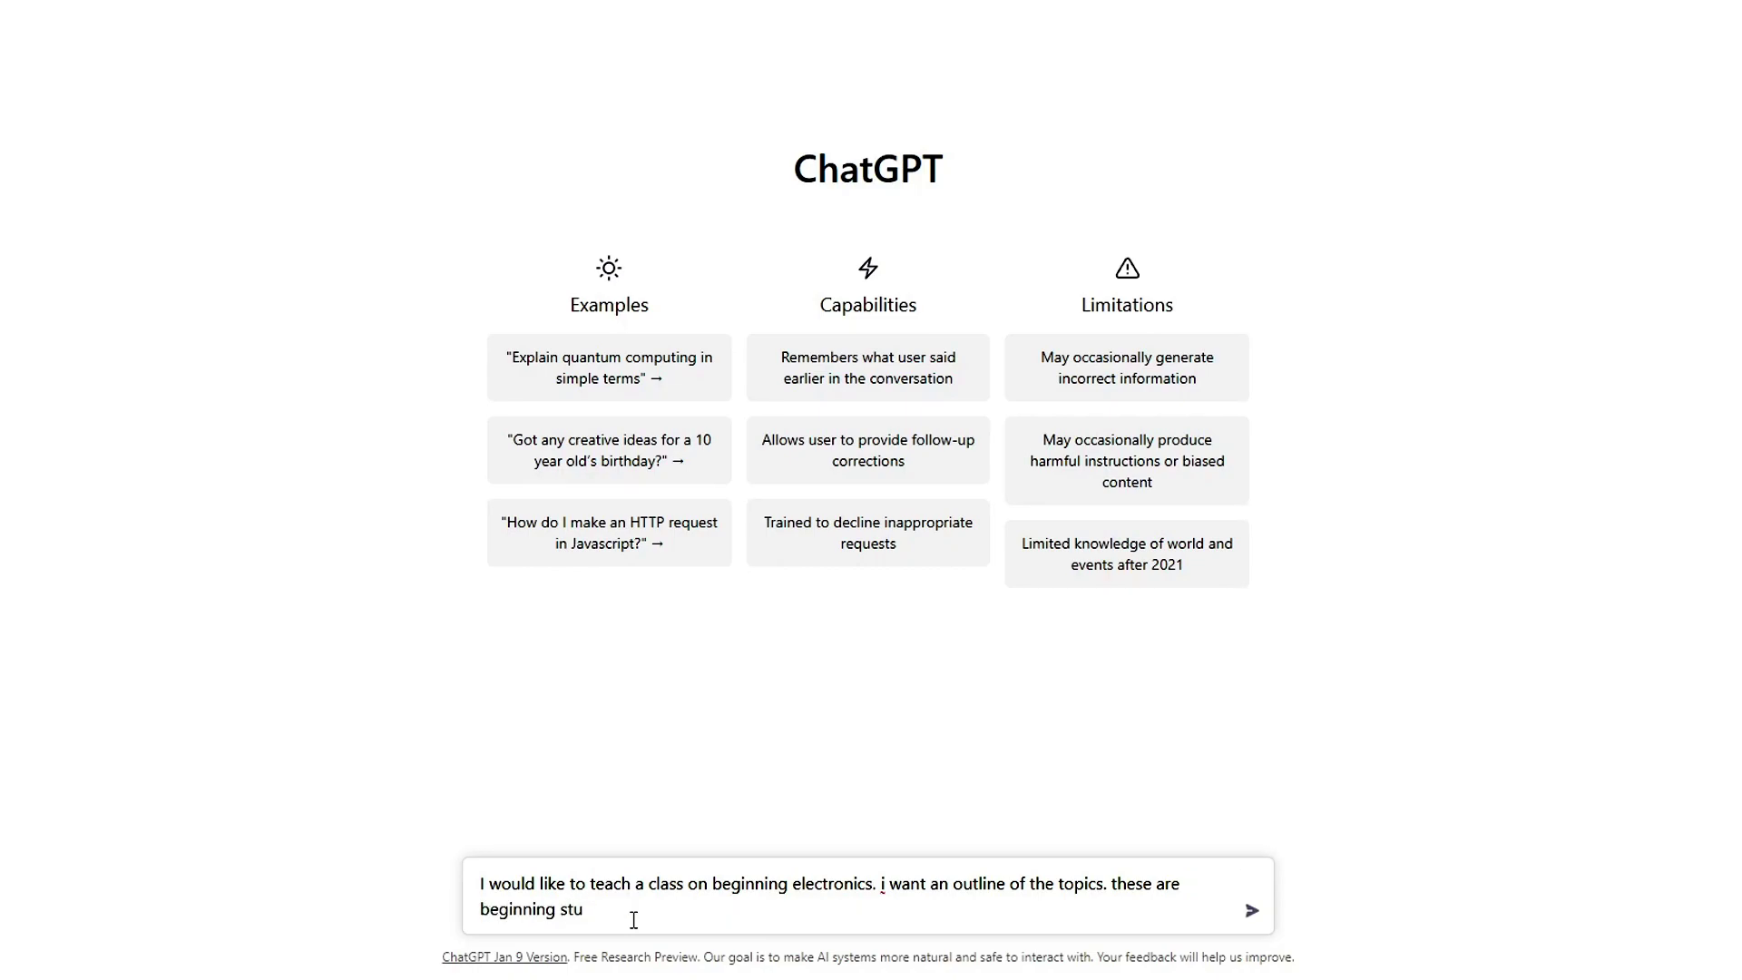
text(n)
text(dents. topics might in)
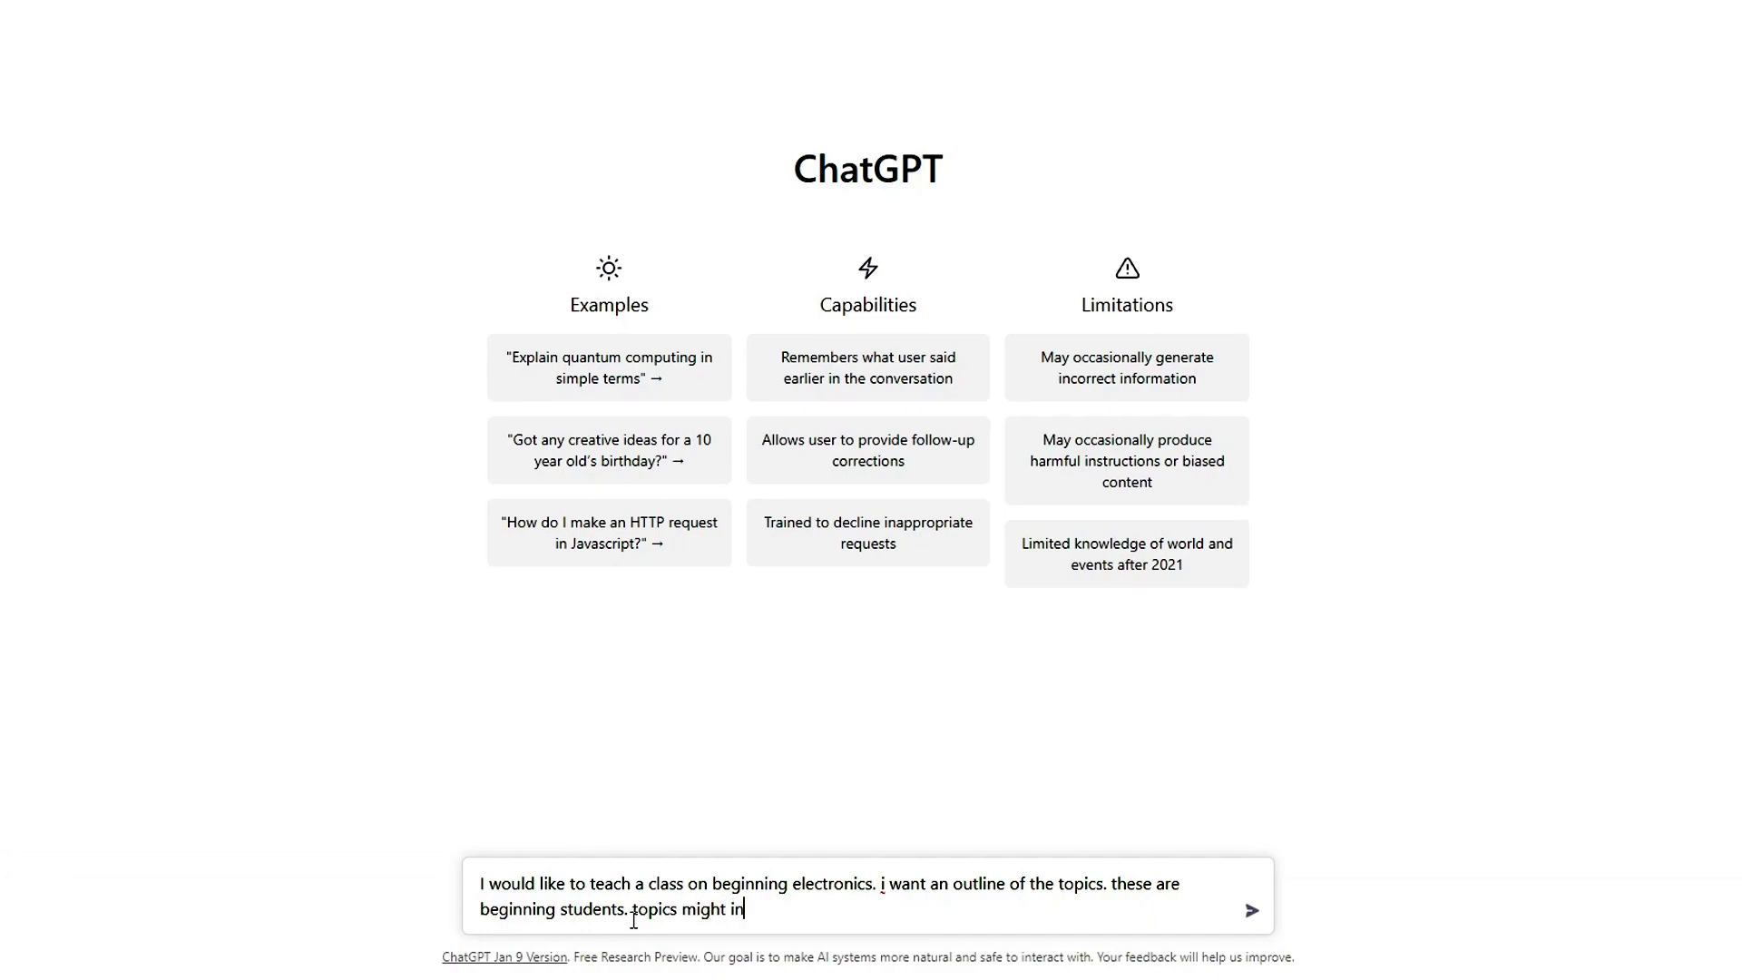
Complete the suggested topics sentence with "include transistors, op-amps, ttl, how to design circuits, datasheets"
text(clude)
text(transistors, op-amop)
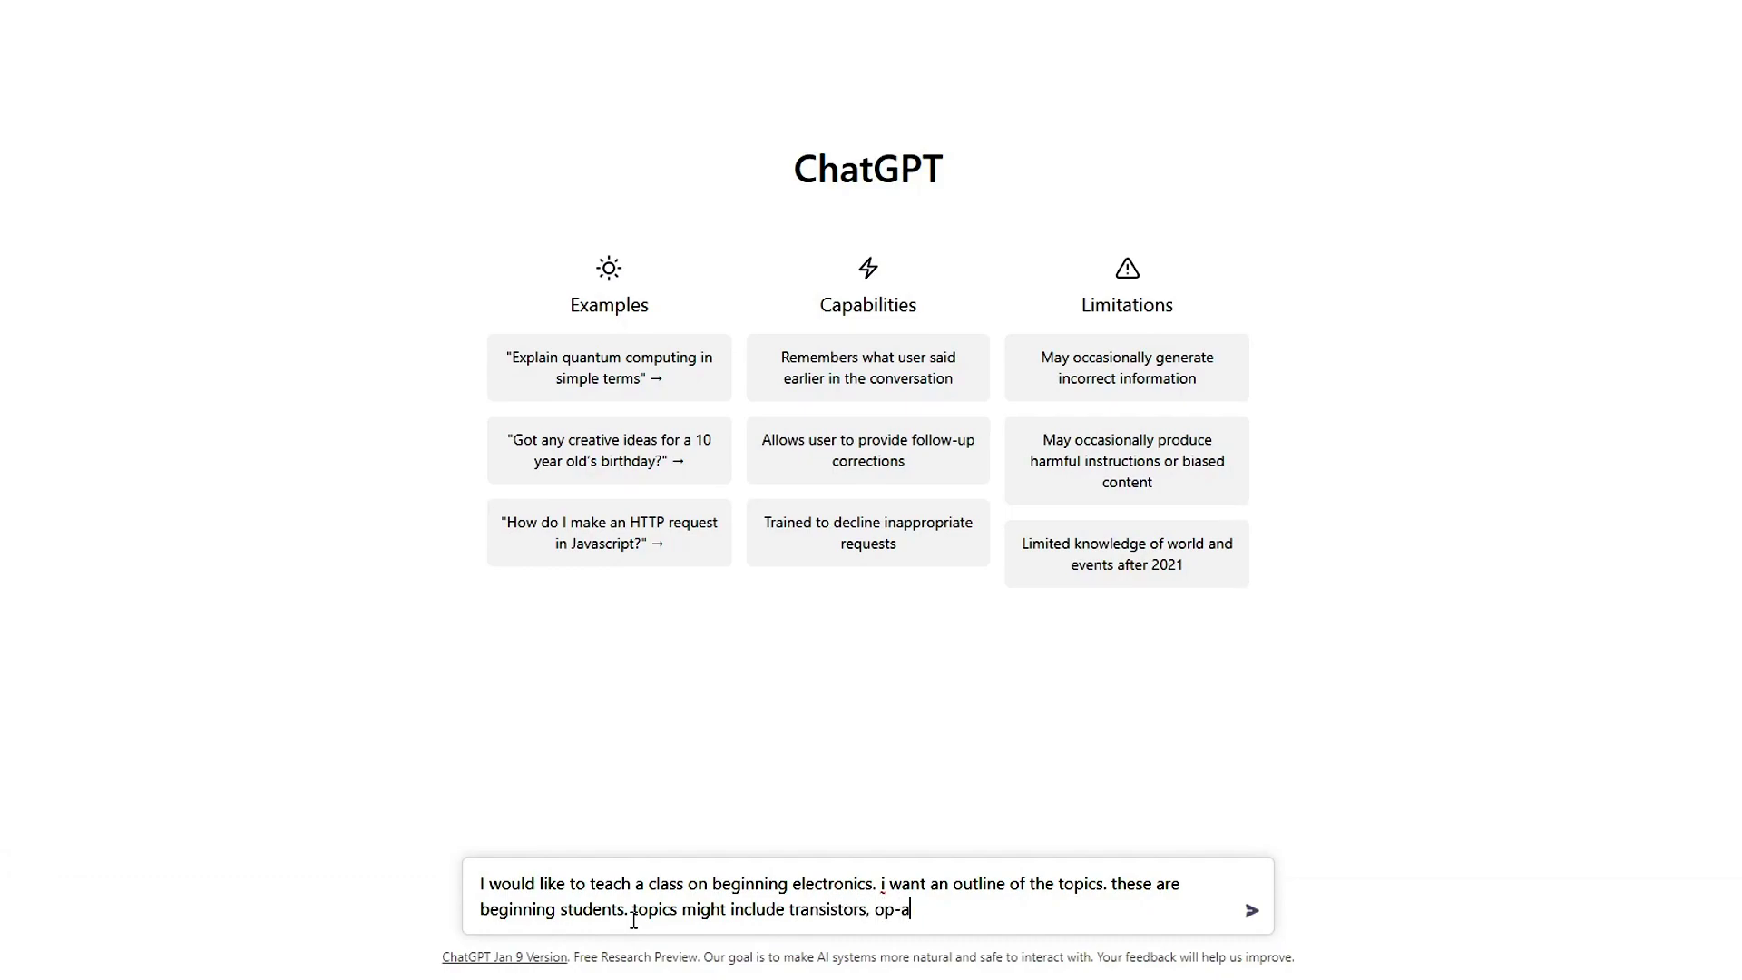
key(BackSpace)
key(BackSpace)
text(ps, ttl, how to design )
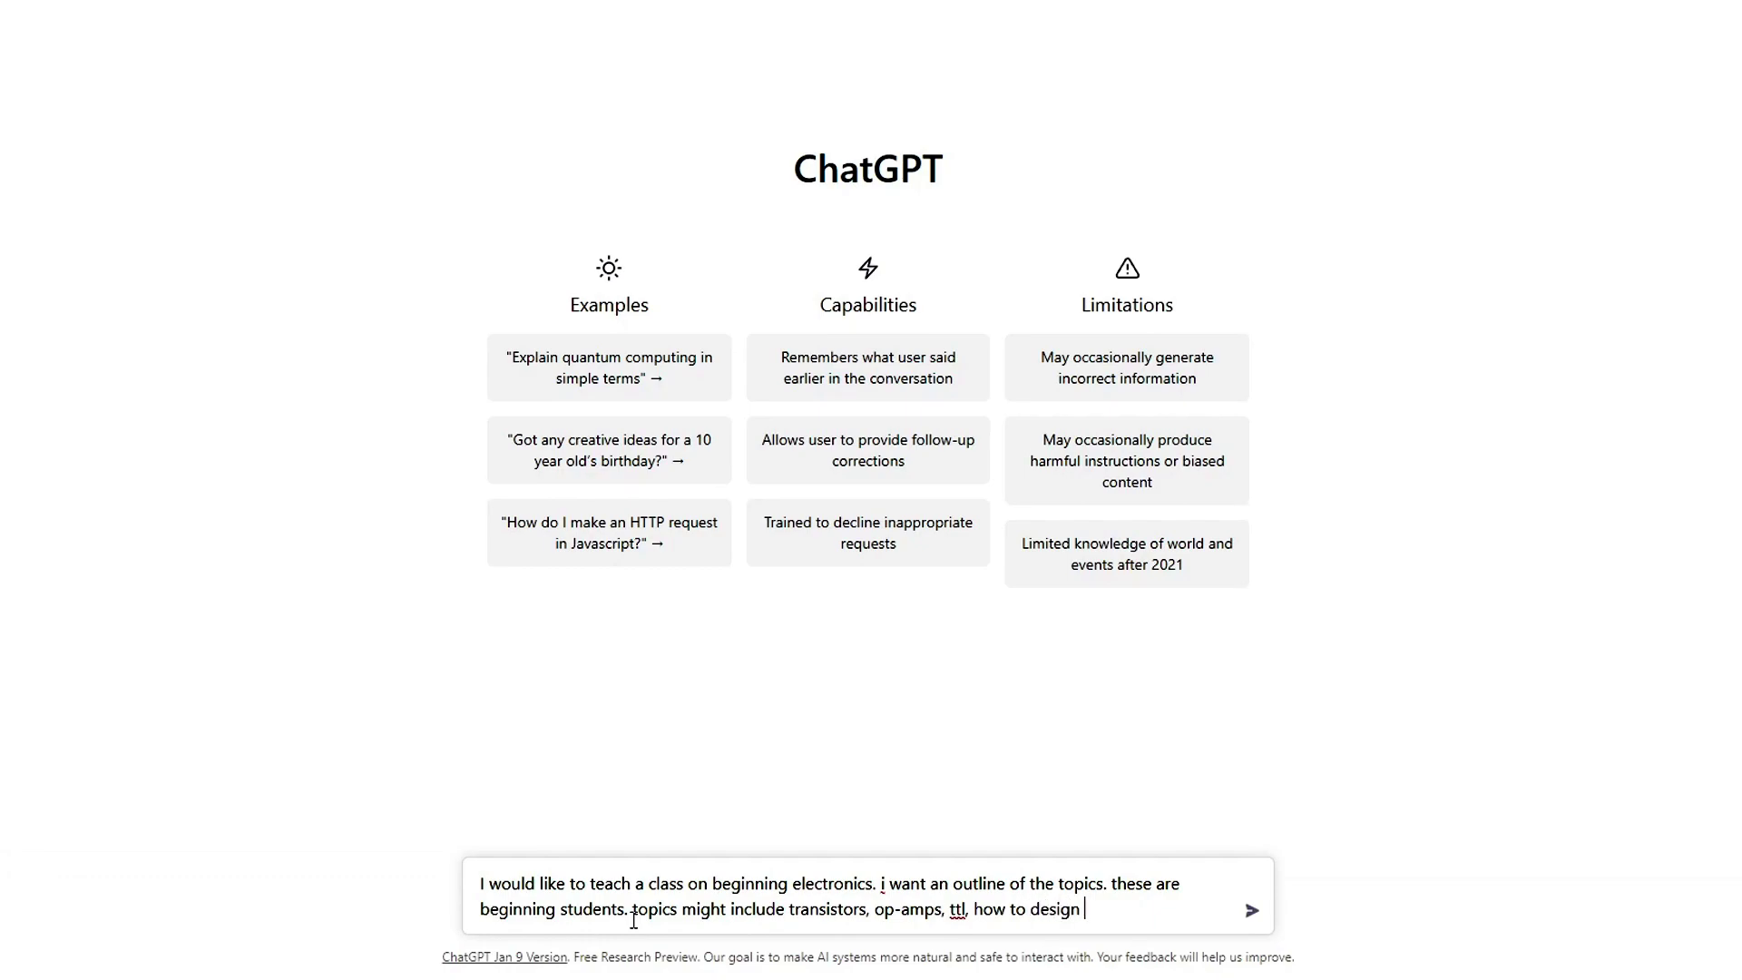
text(circuits r)
key(BackSpace)
text(data)
key(BackSpace)
key(BackSpace)
key(BackSpace)
text(, datasheets)
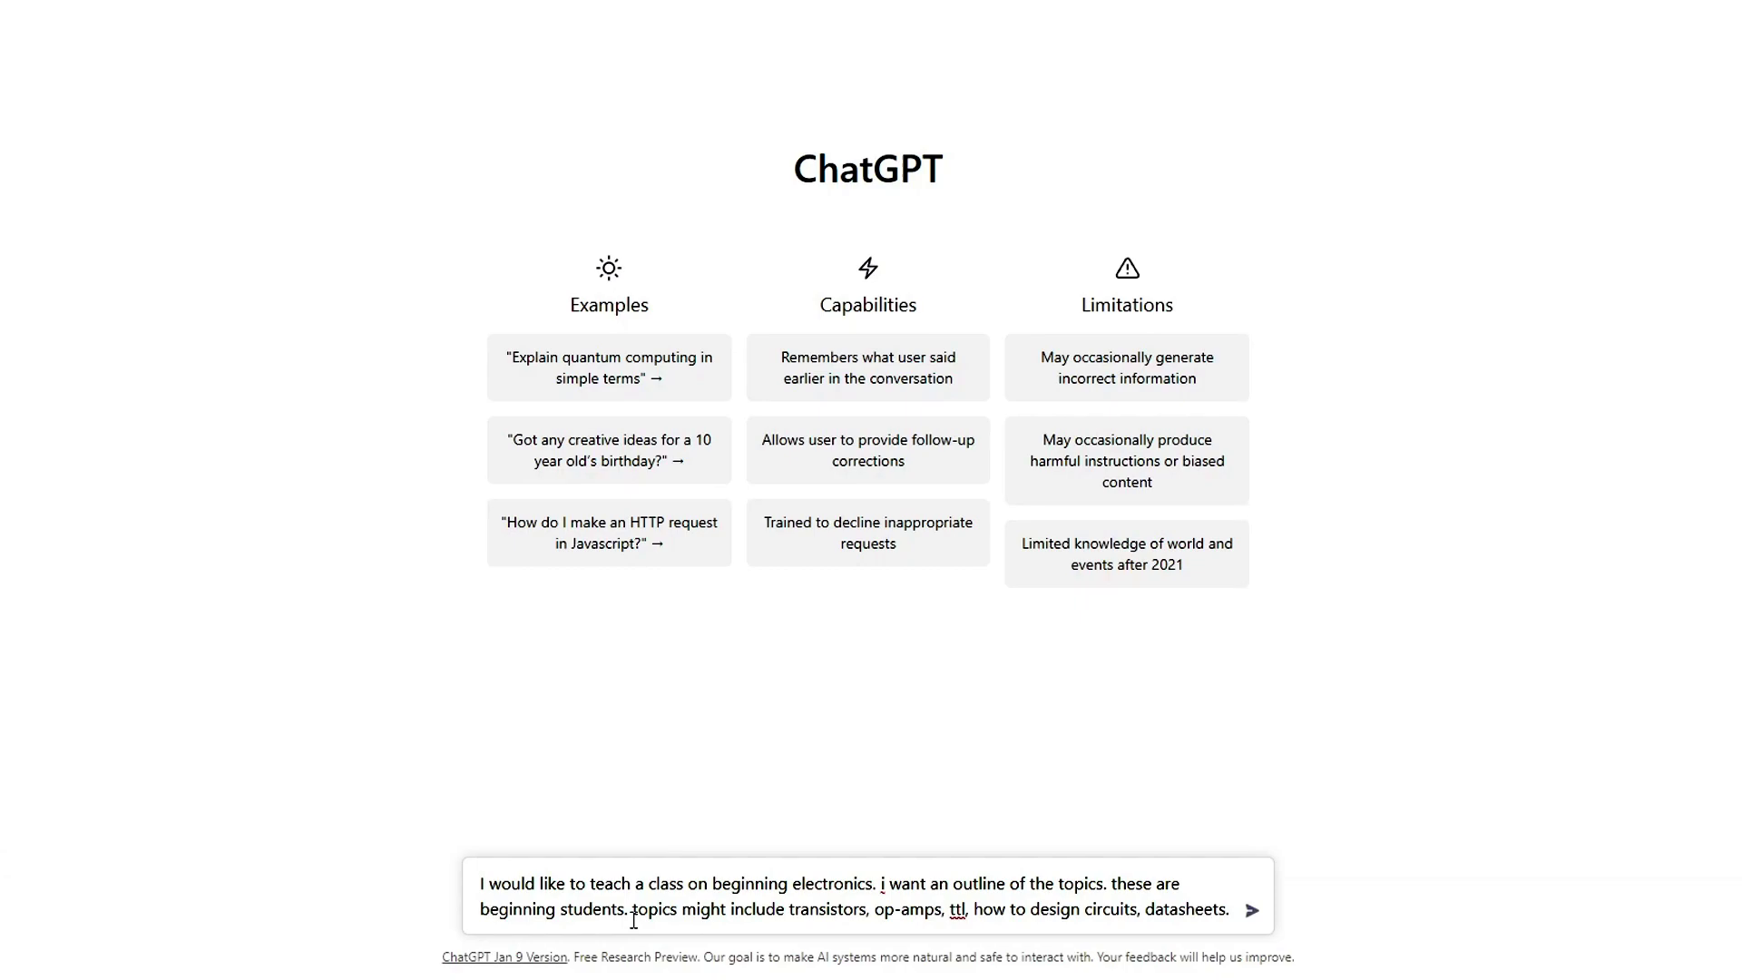
Finish the prompt with "show me an outline" and submit it
text(. sho)
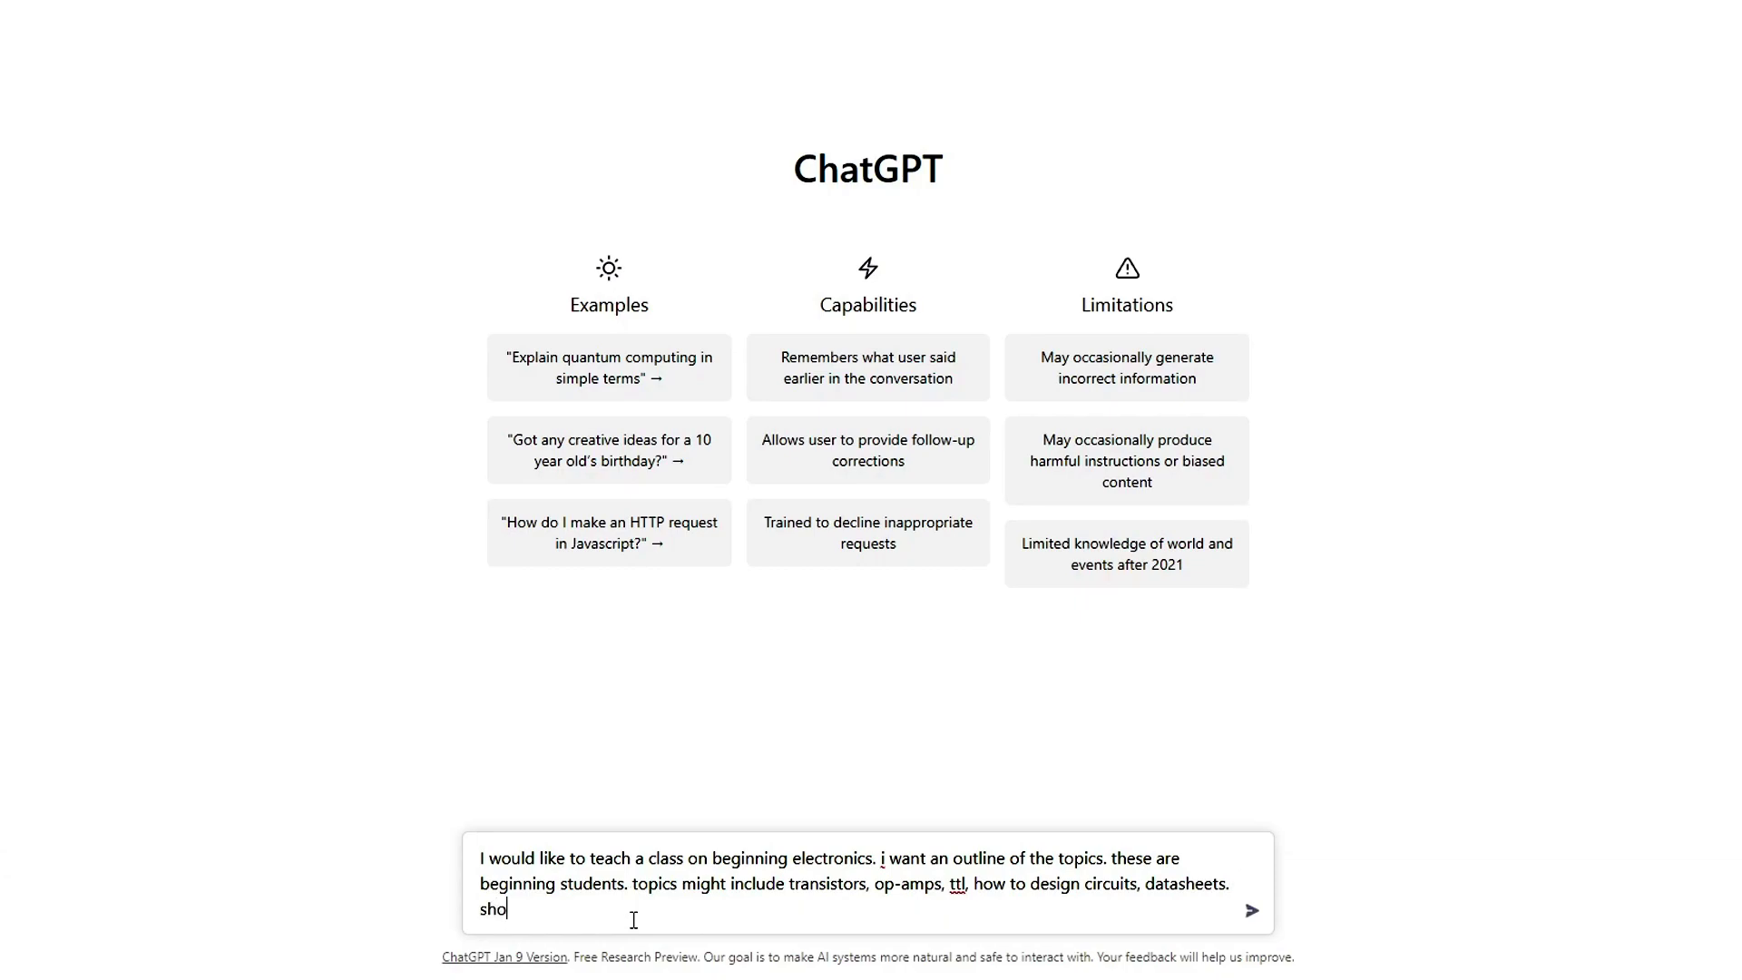
text(w me an outli)
key(BackSpace)
key(BackSpace)
text(line)
key(Return)
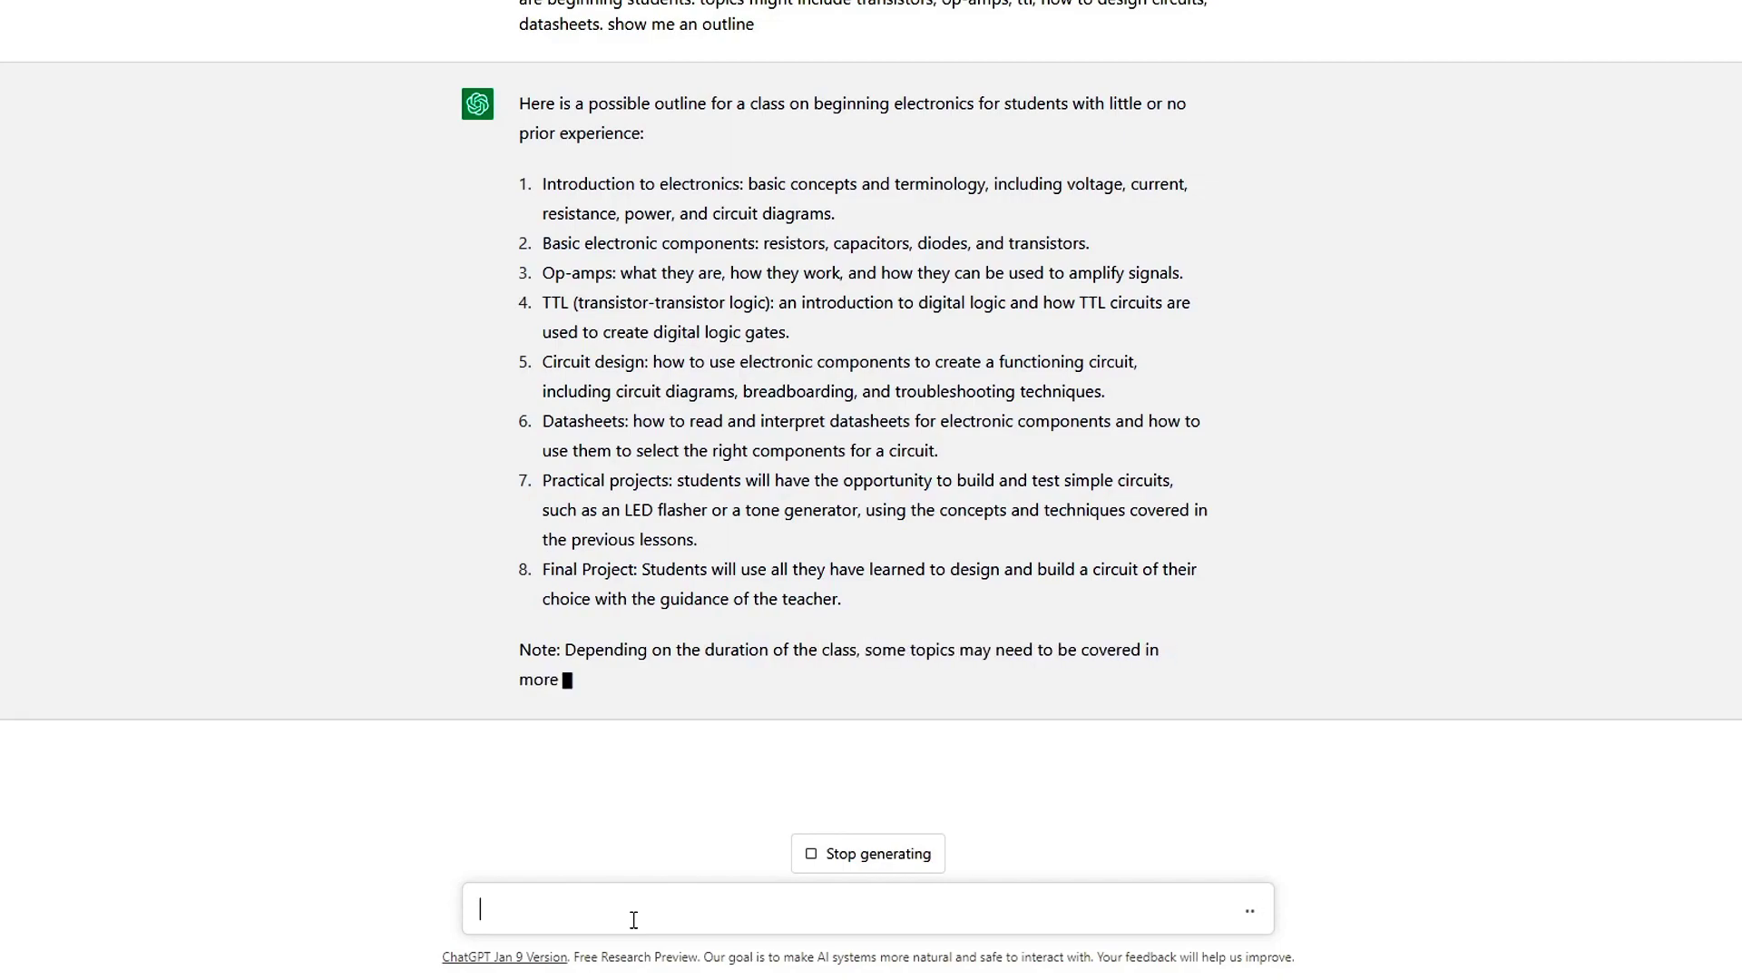
Ask the follow-up question "did i miss any topics you would recommend"
text(did i)
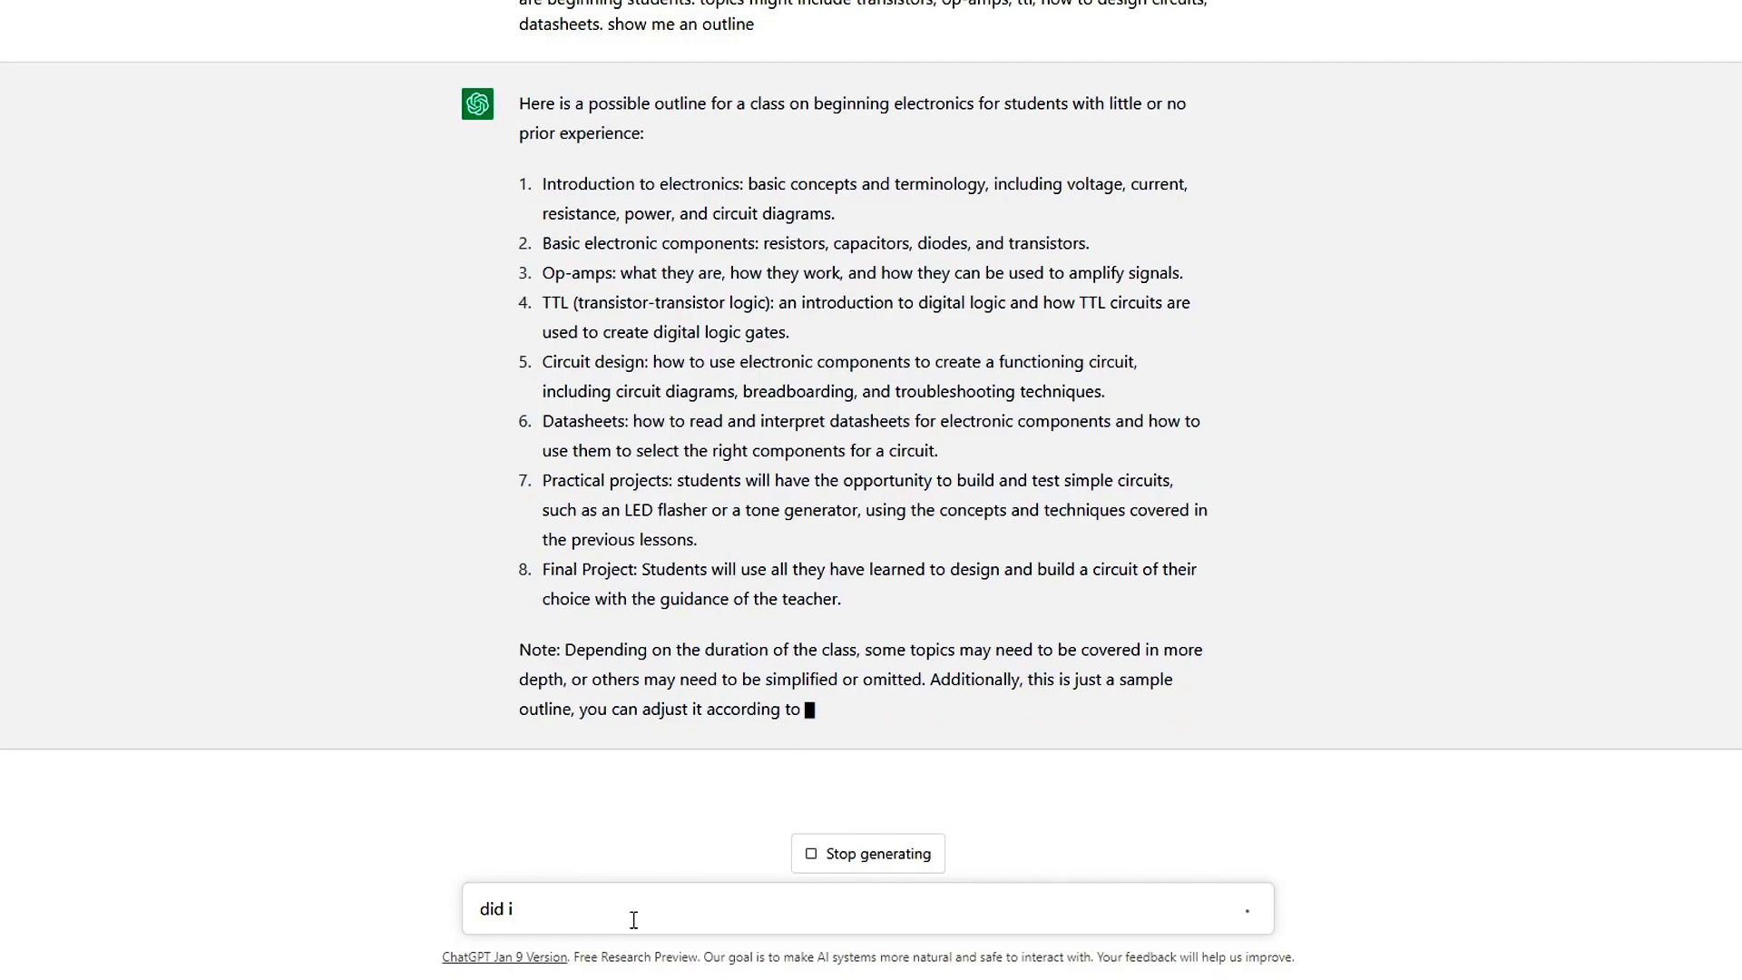
text( miss any topi)
key(BackSpace)
key(BackSpace)
key(BackSpace)
text(opics you)
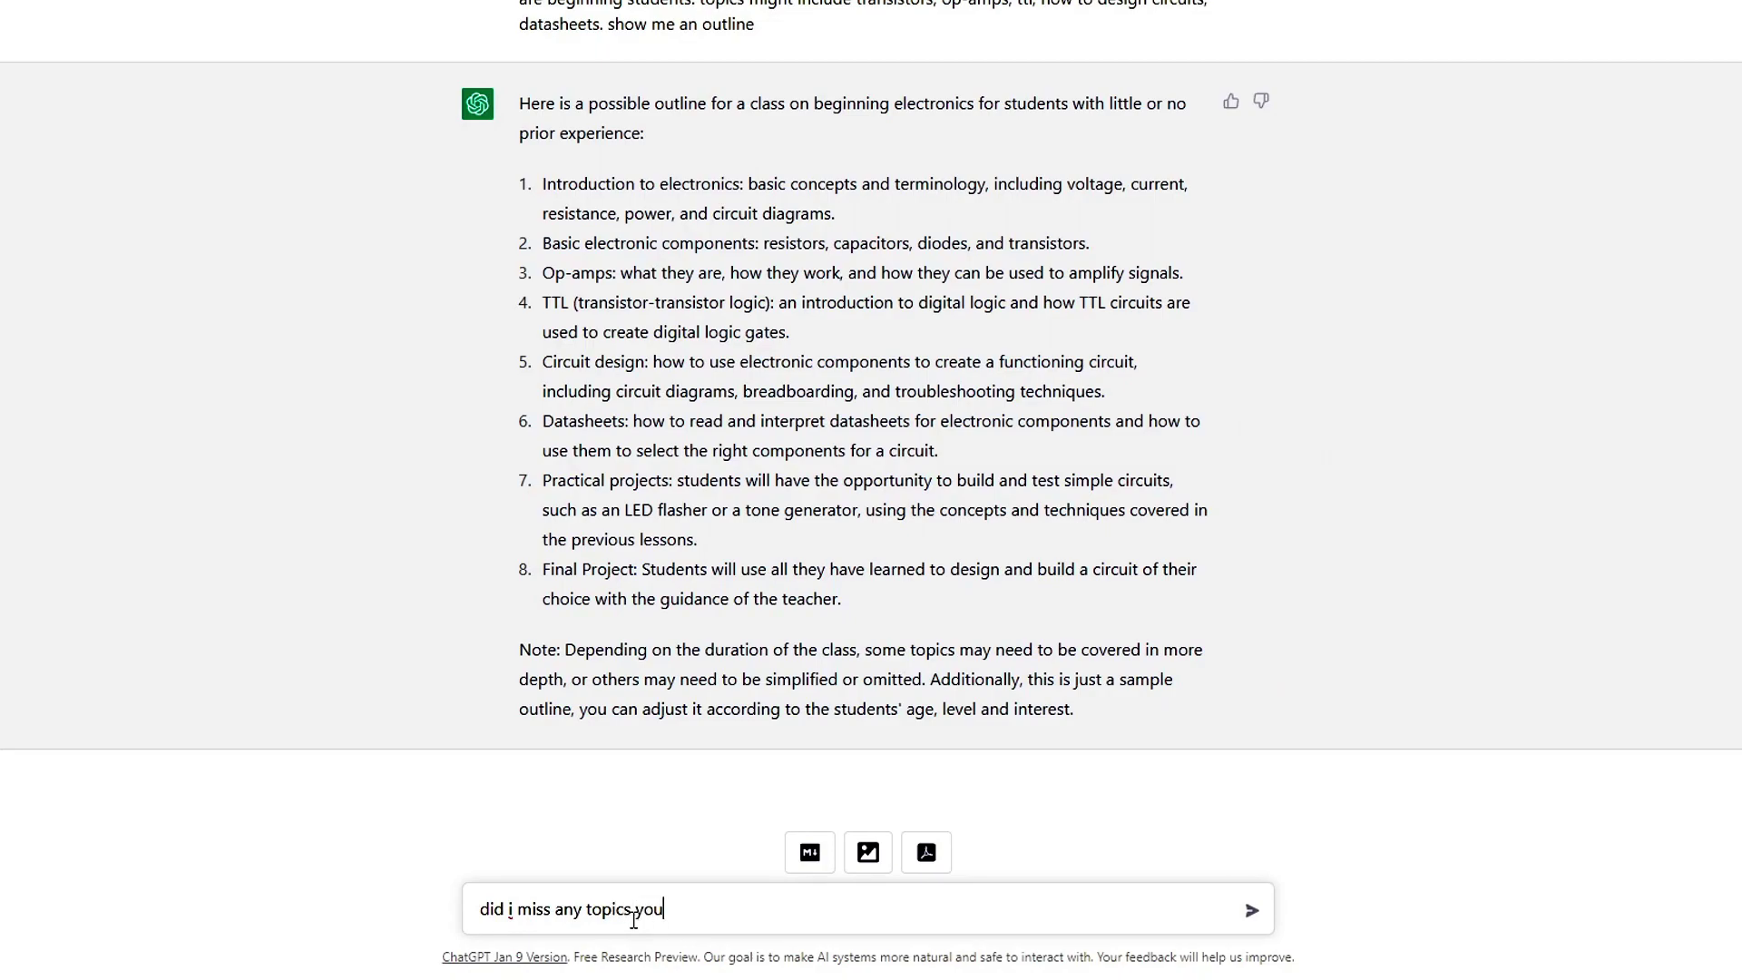
text( would rocommend)
key(Return)
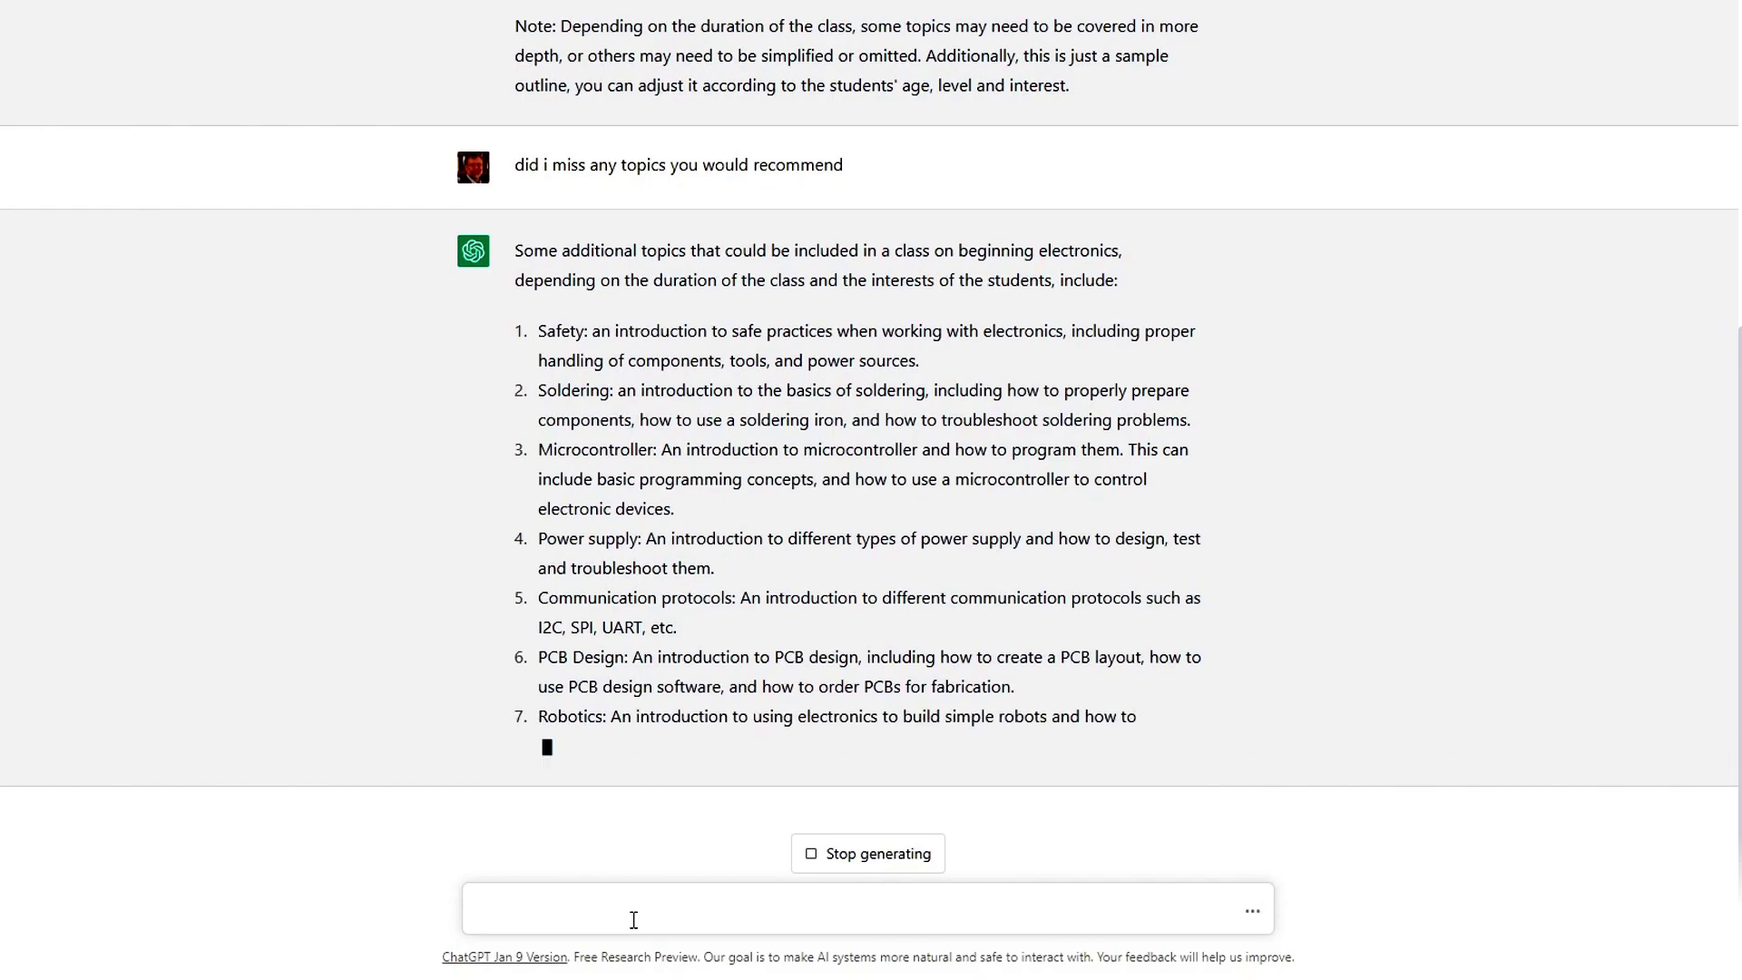
Submit the request "combine these two lists into one course outline"
text(compin)
key(BackSpace)
key(BackSpace)
key(BackSpace)
text(bi)
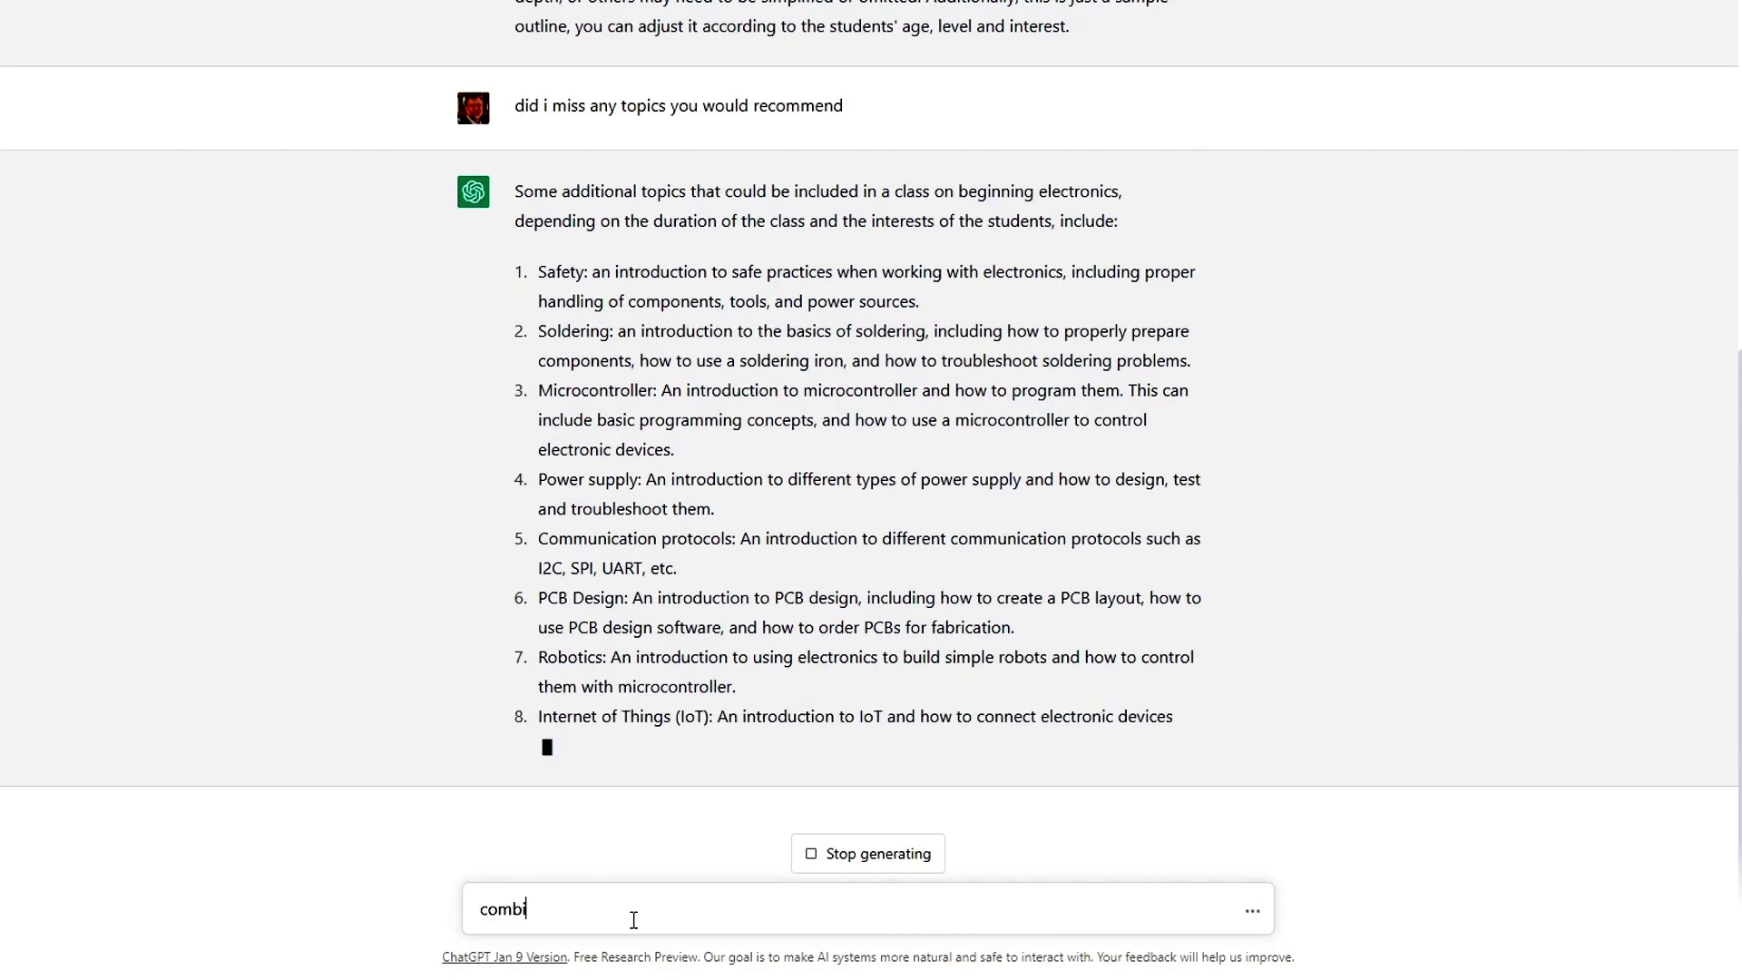
text(ne these t)
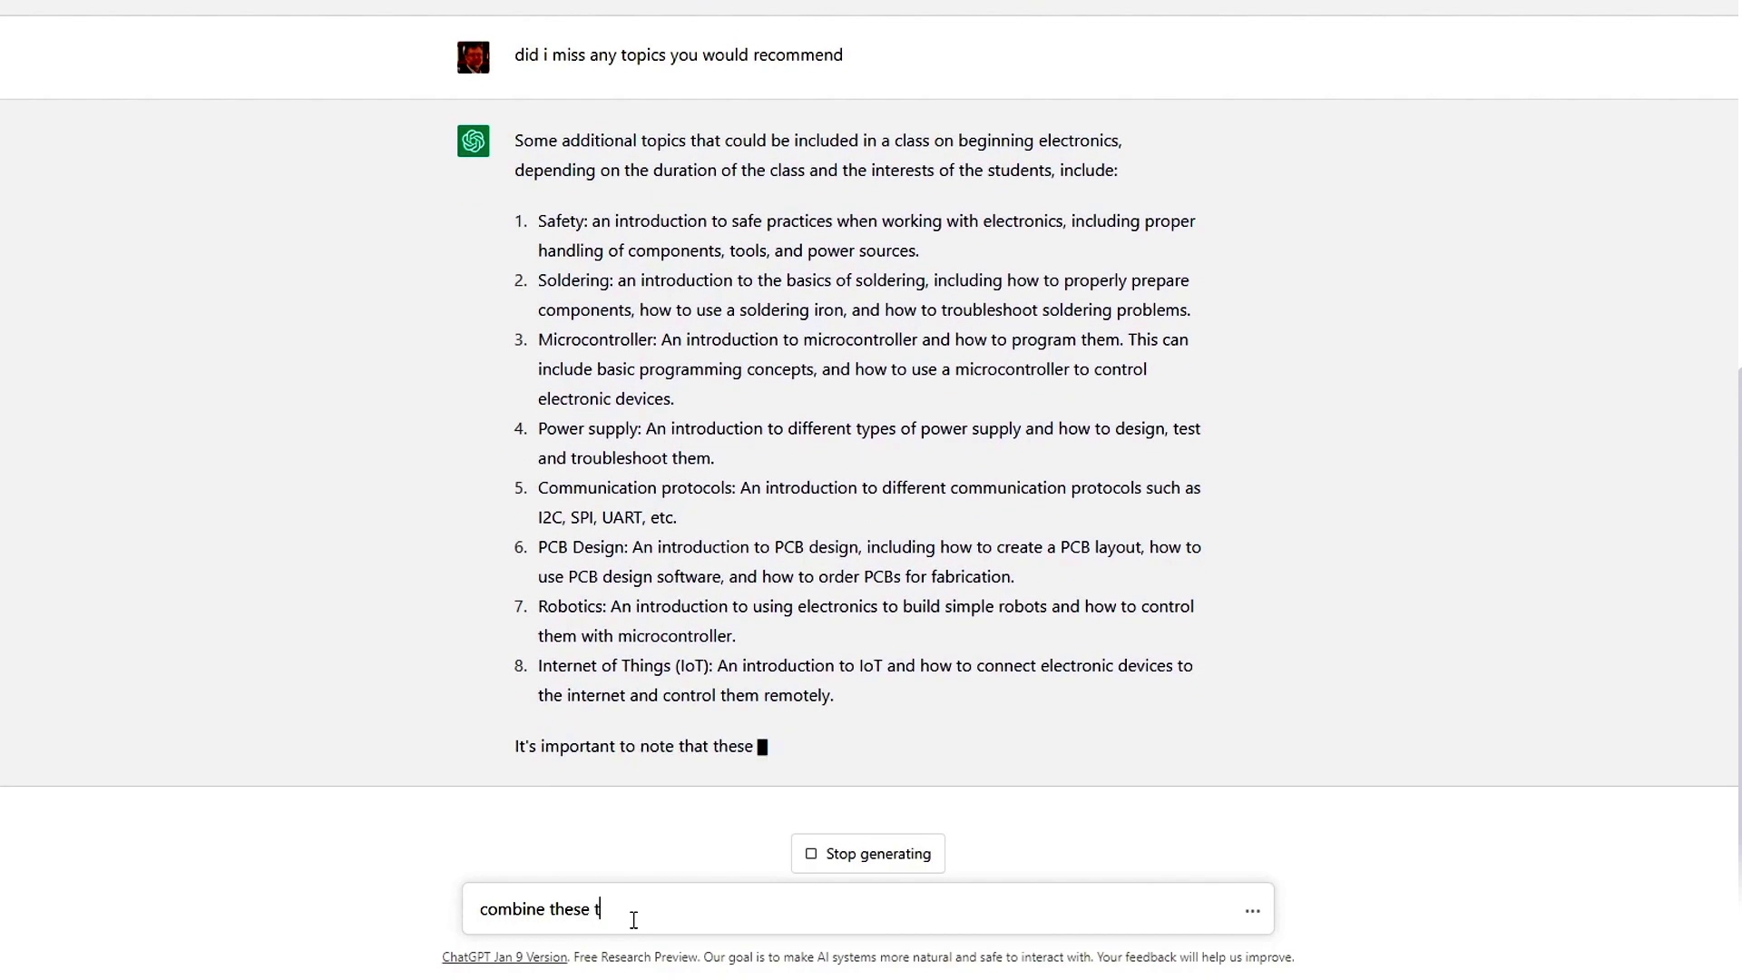
text(wo)
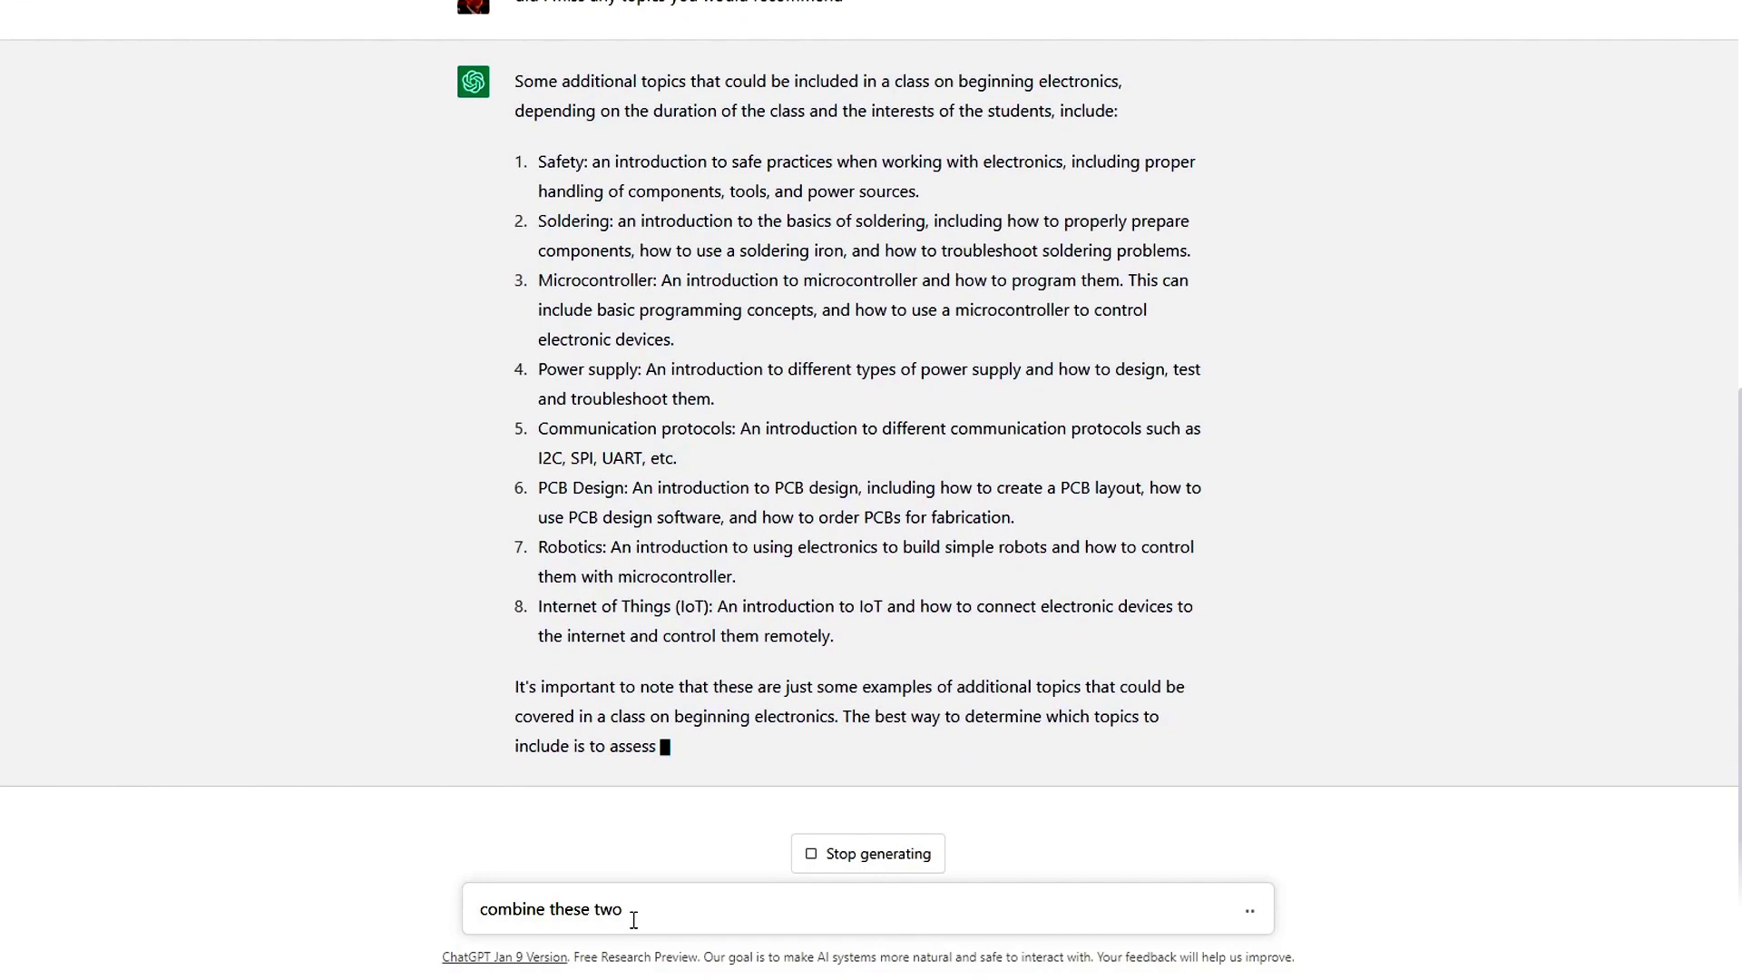
text( lists into one course outline)
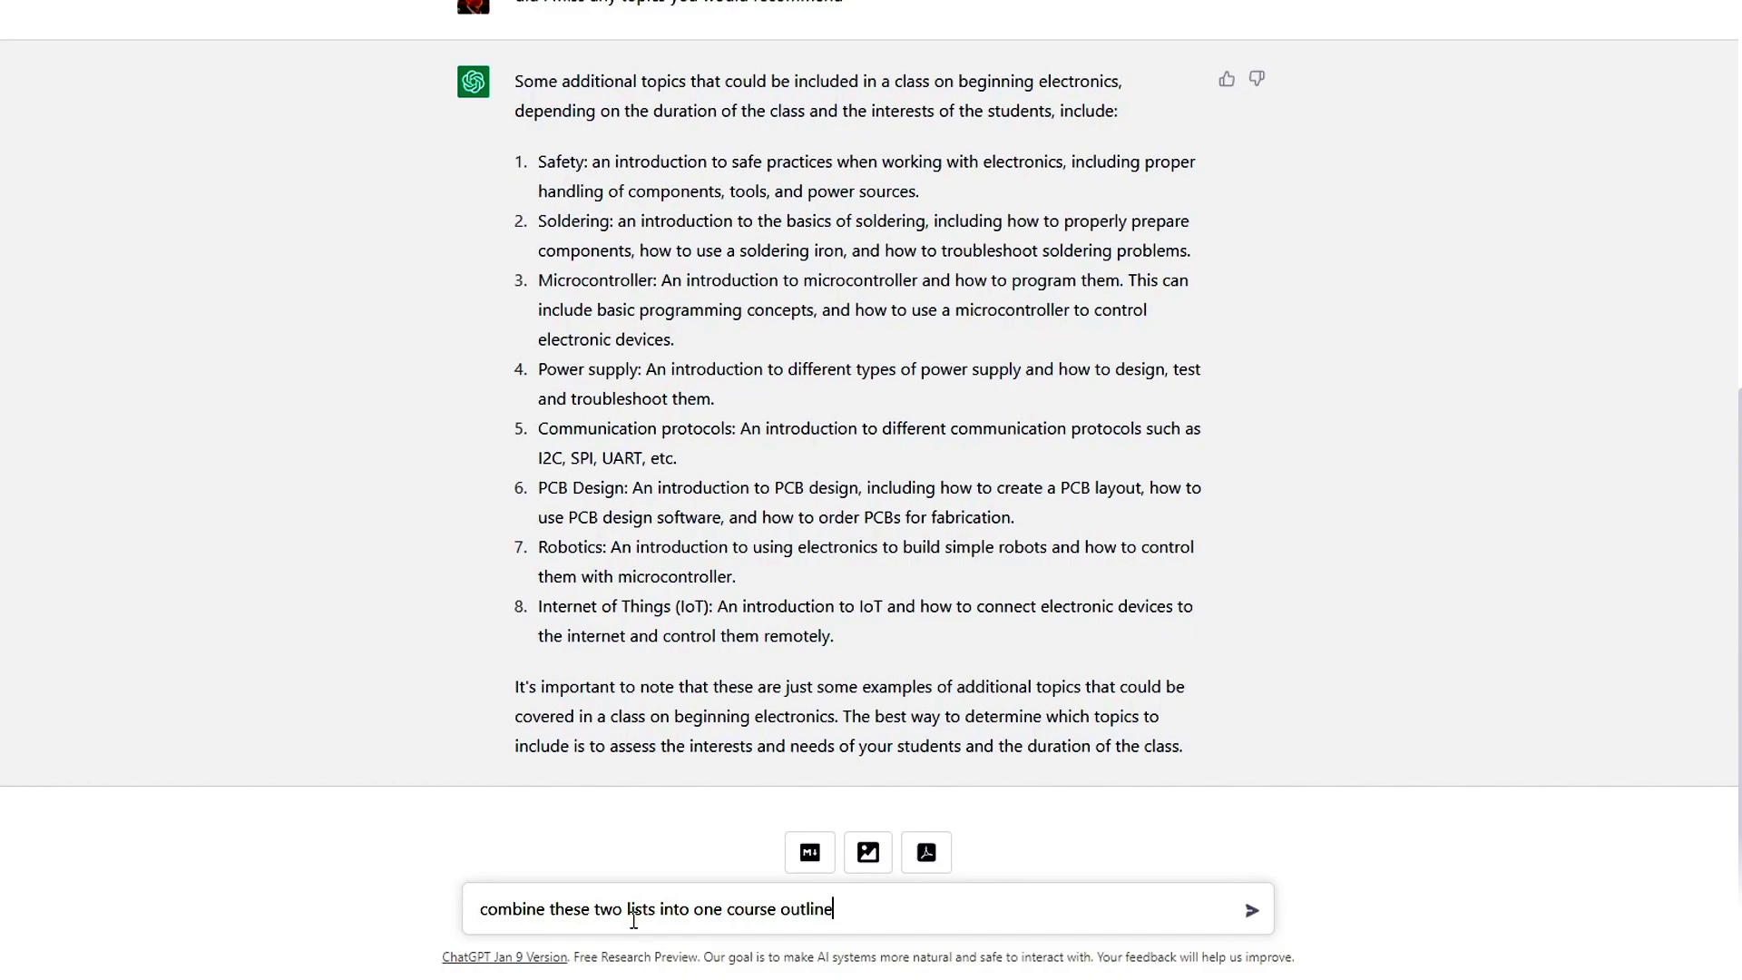
key(Return)
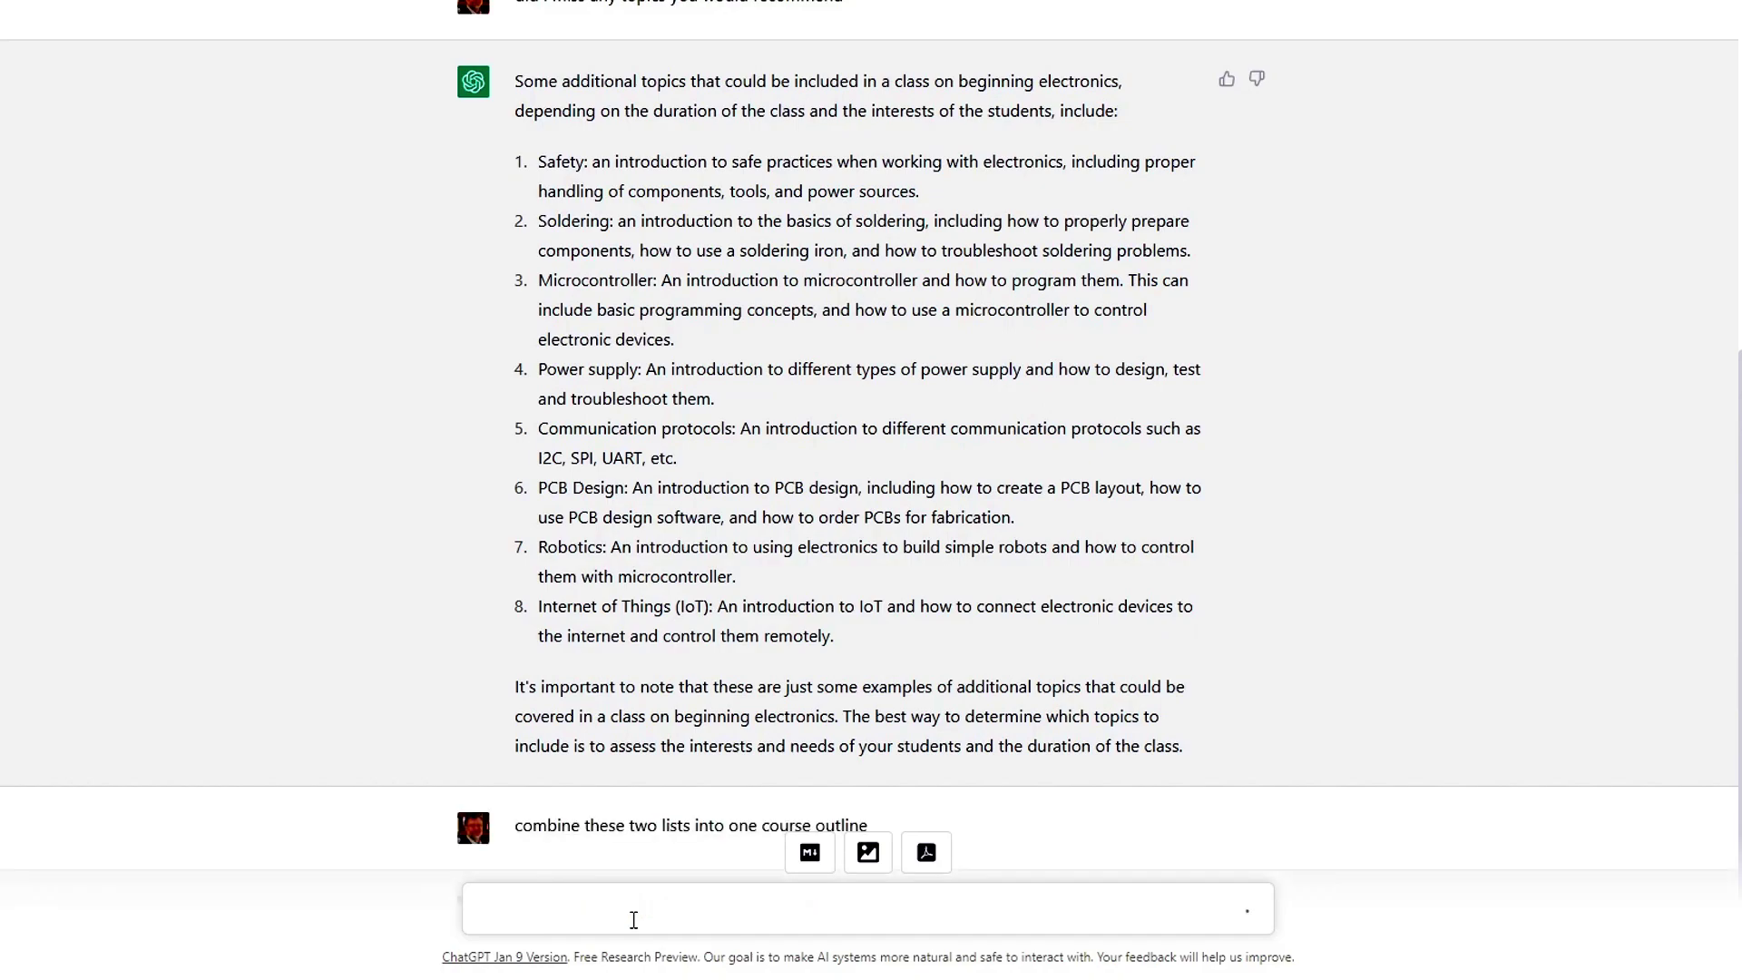
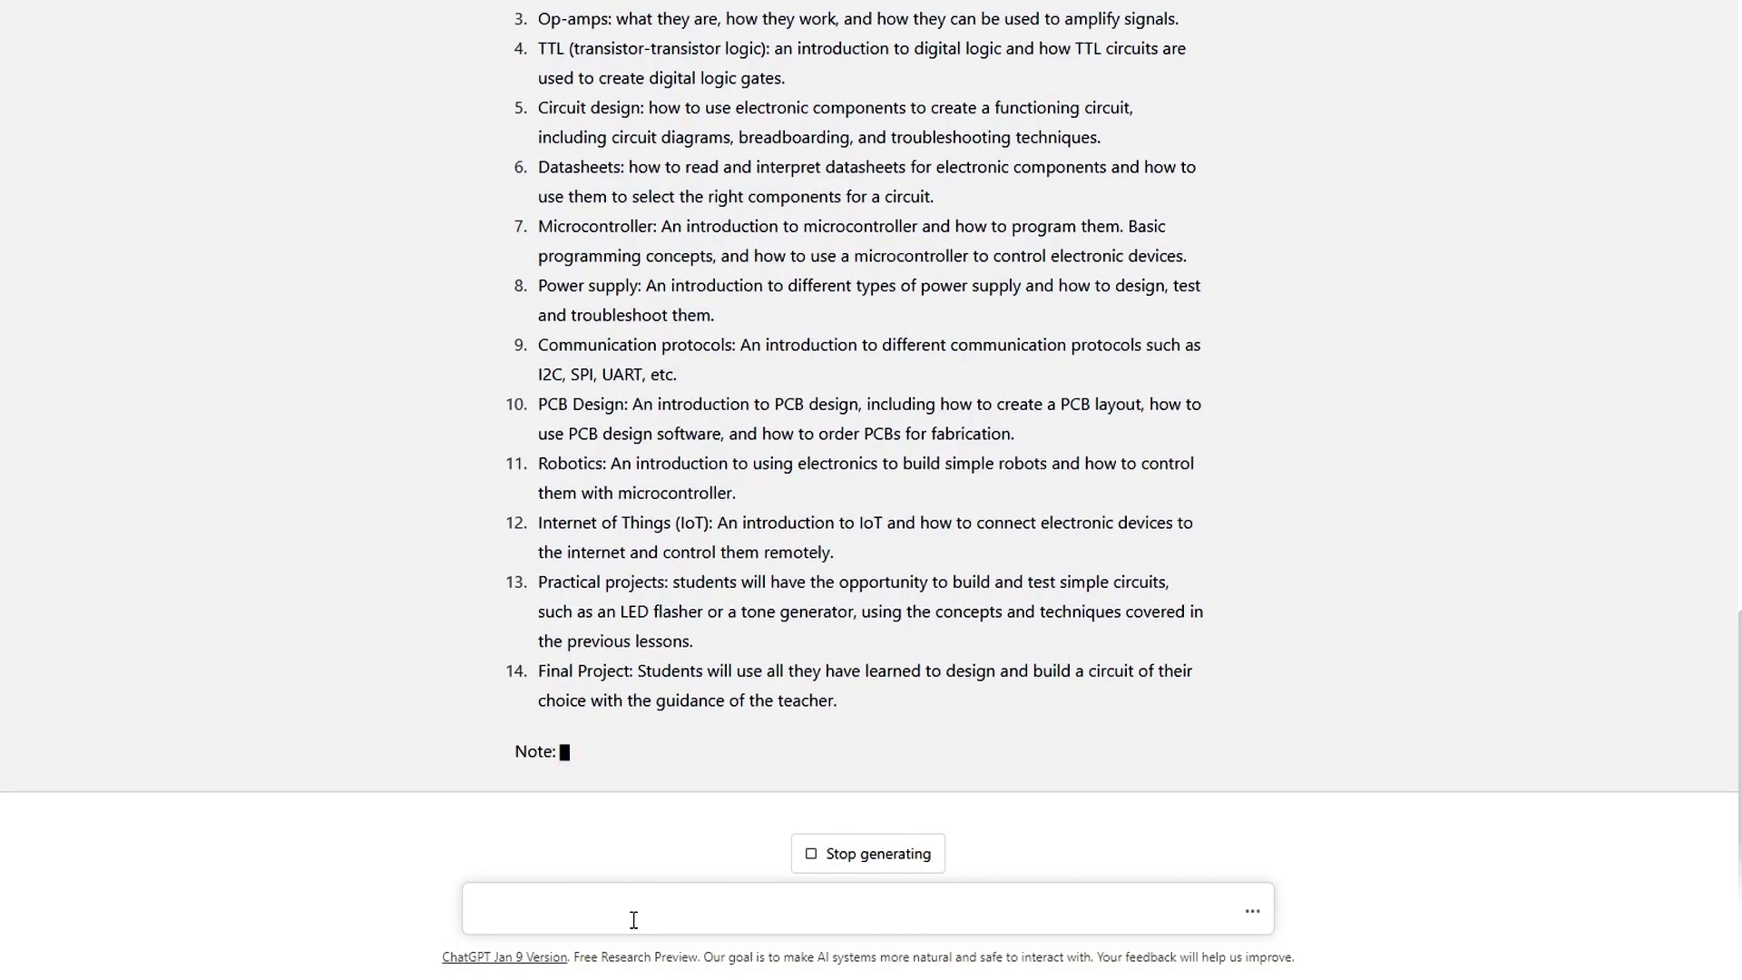
Ask how long it will take to teach this class
text(ho)
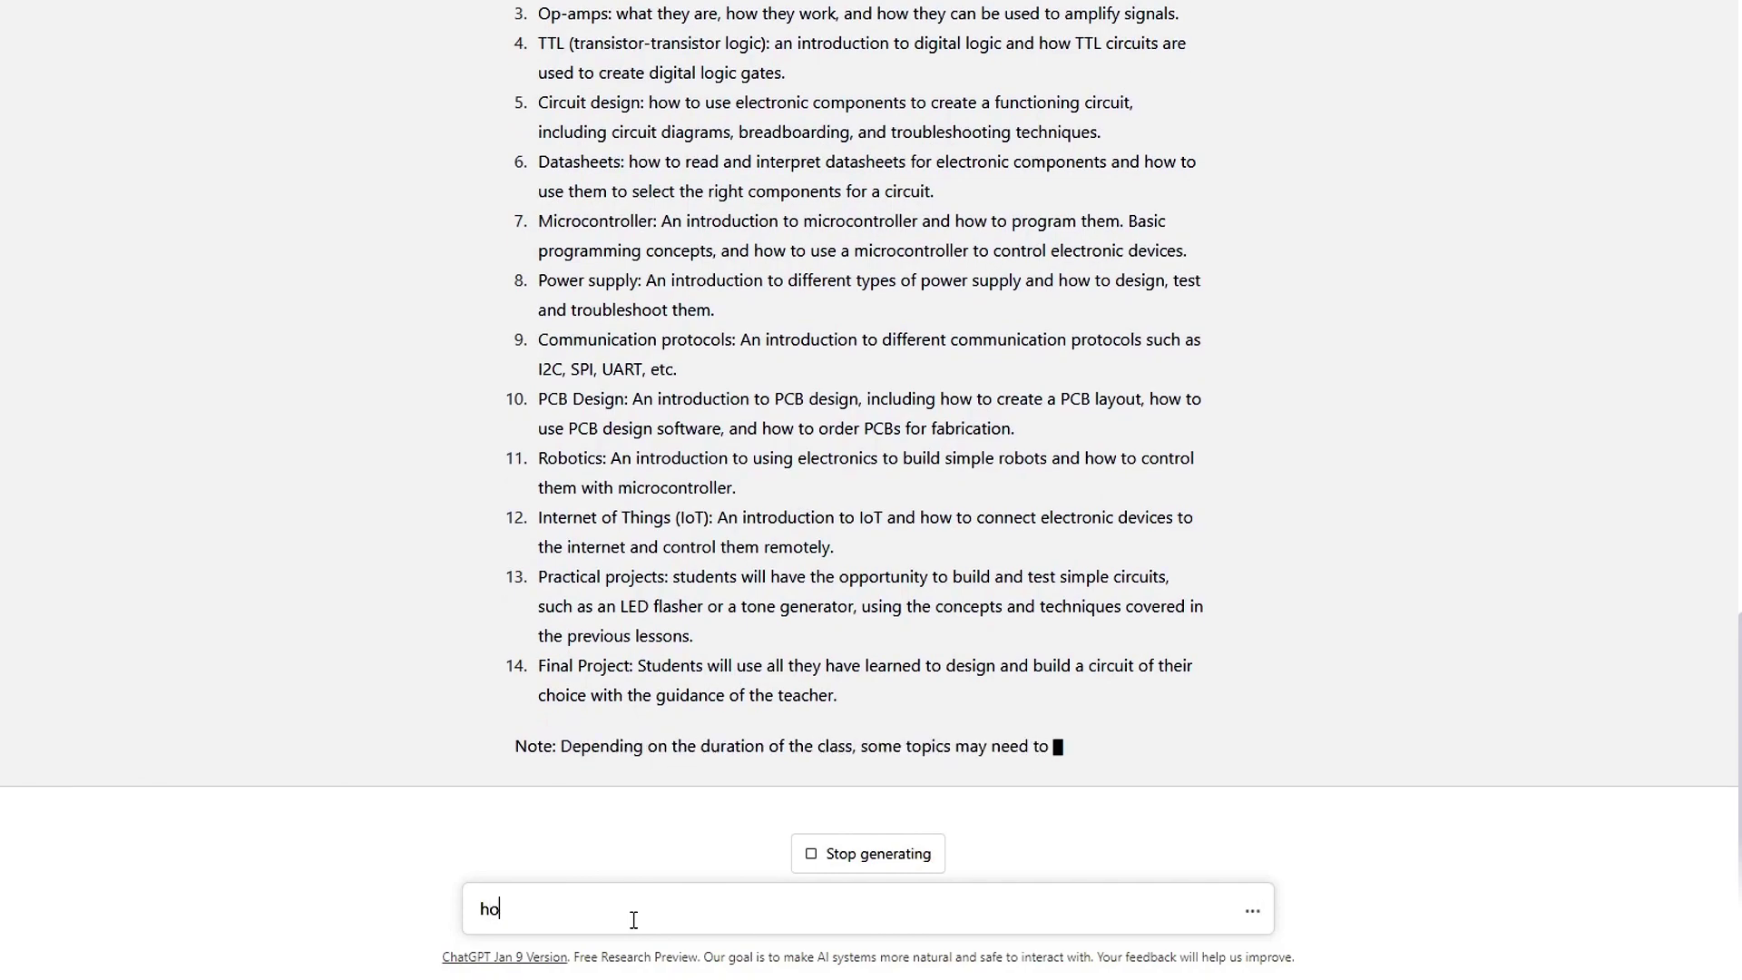
text(w long of a)
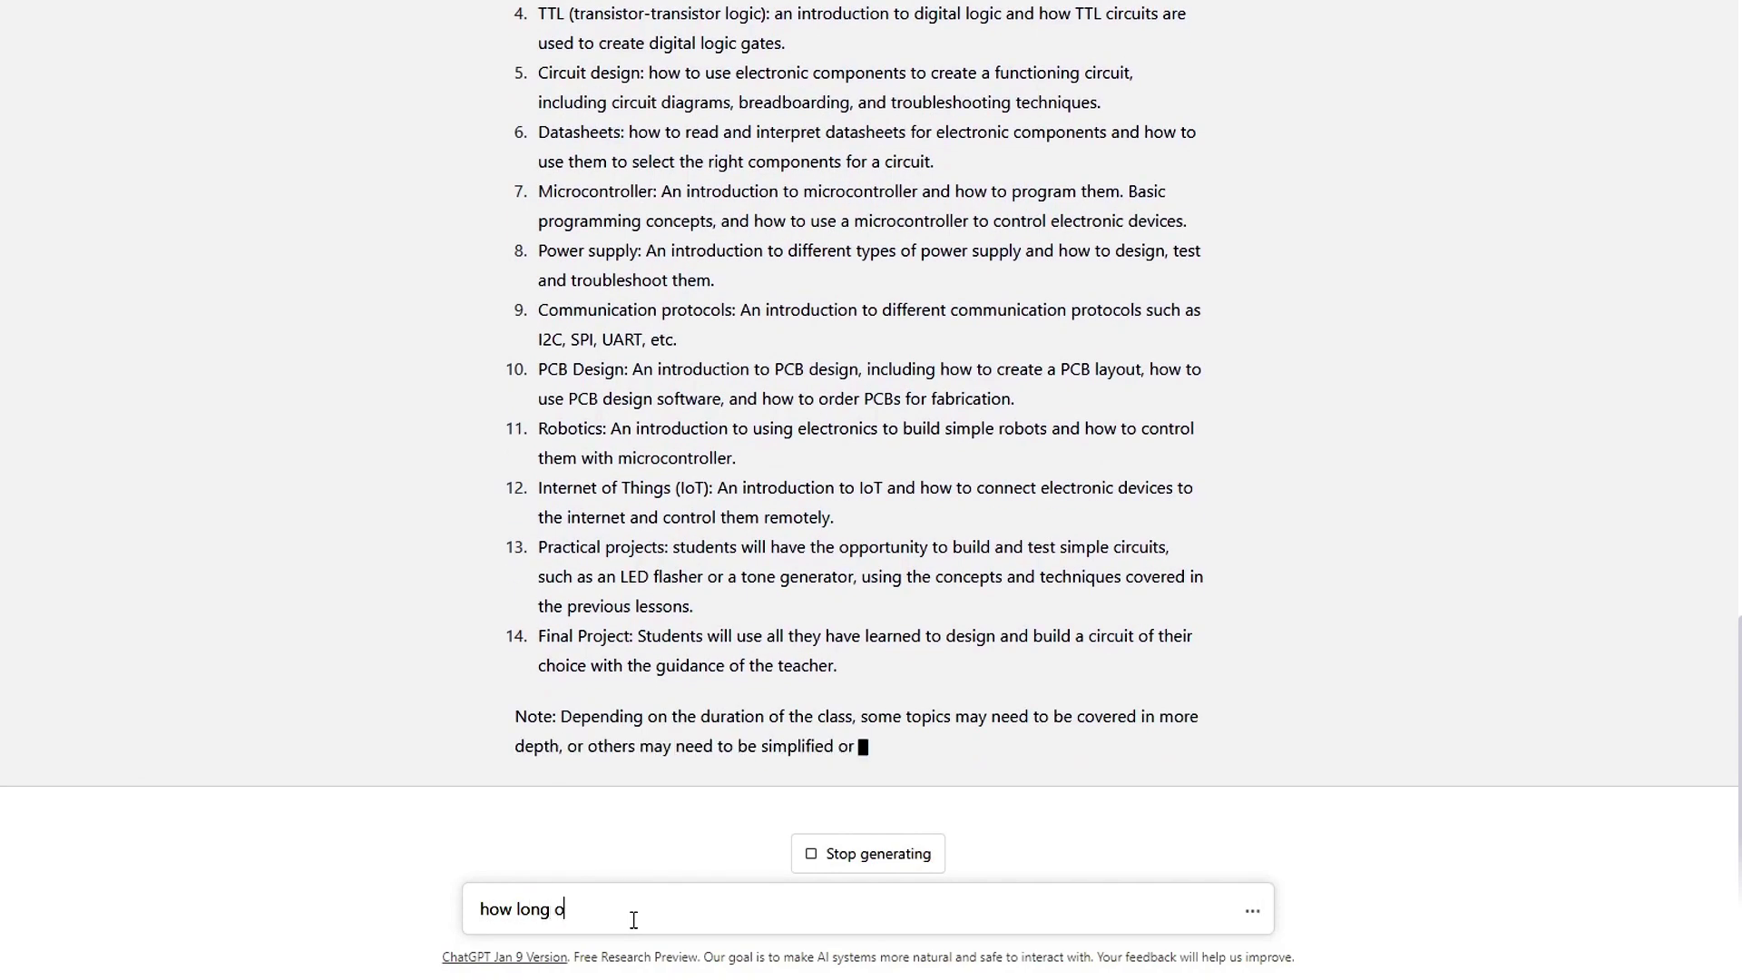
key(BackSpace)
key(BackSpace)
key(BackSpace)
key(BackSpace)
key(BackSpace)
key(BackSpace)
key(BackSpace)
key(BackSpace)
key(BackSpace)
key(BackSpace)
key(BackSpace)
key(BackSpace)
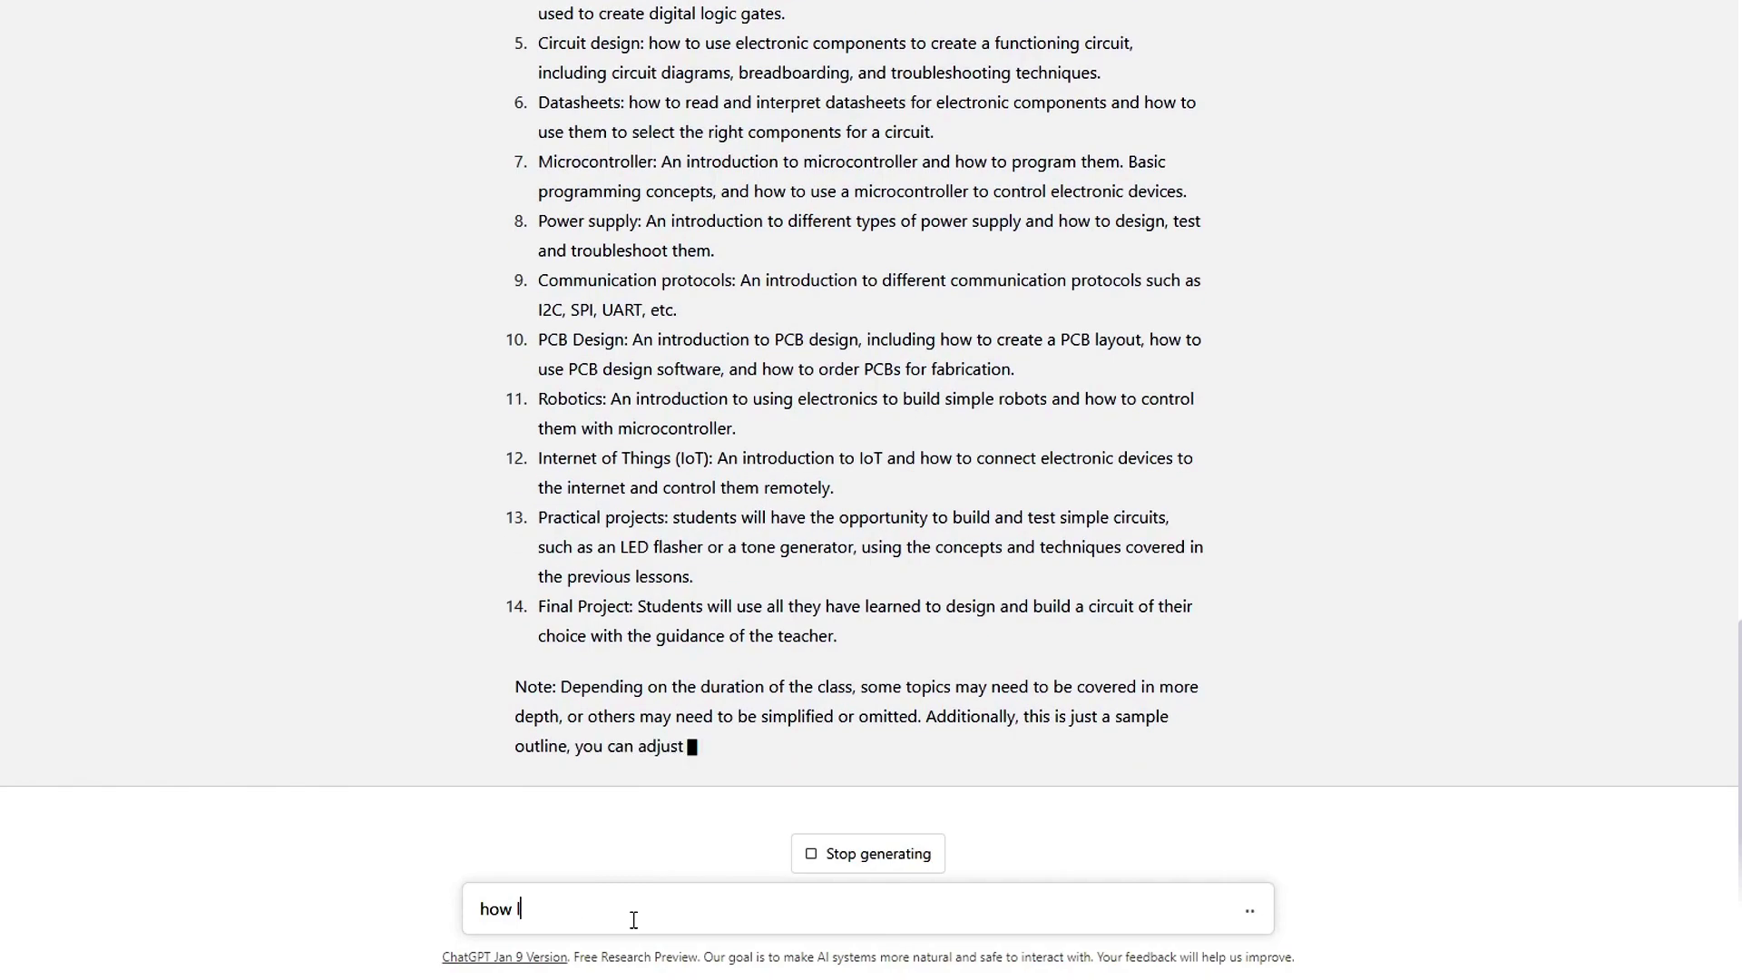
text(ow li)
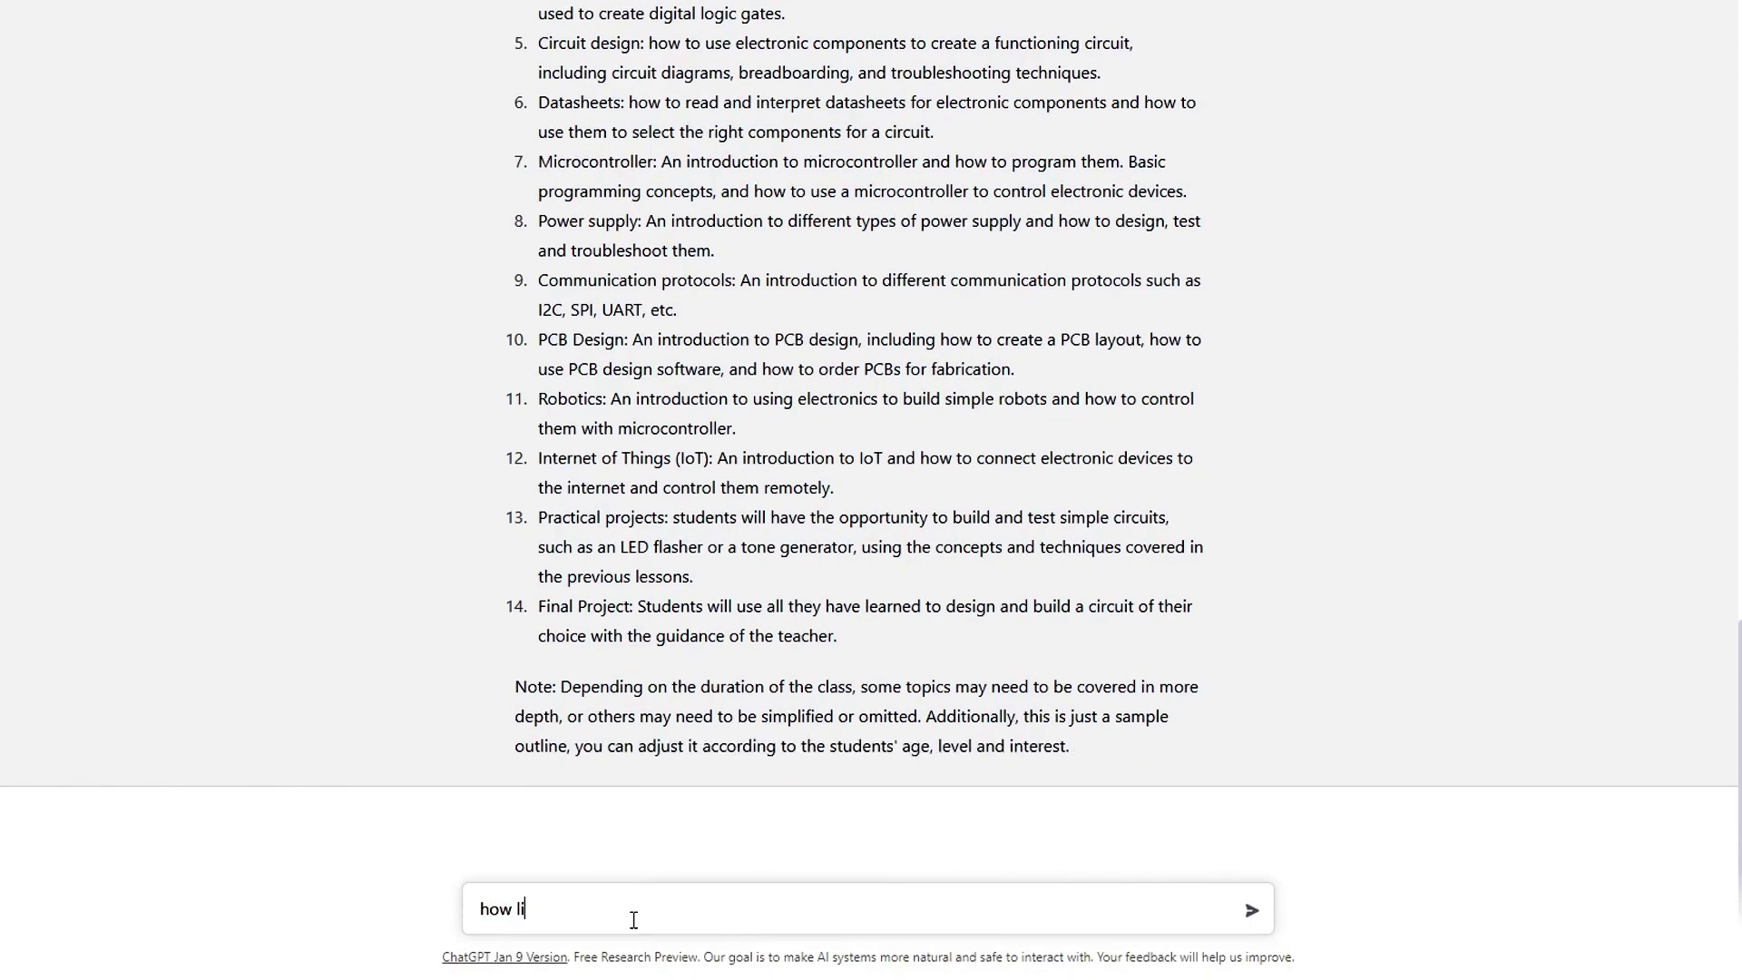
text(oong will it take to teach thi)
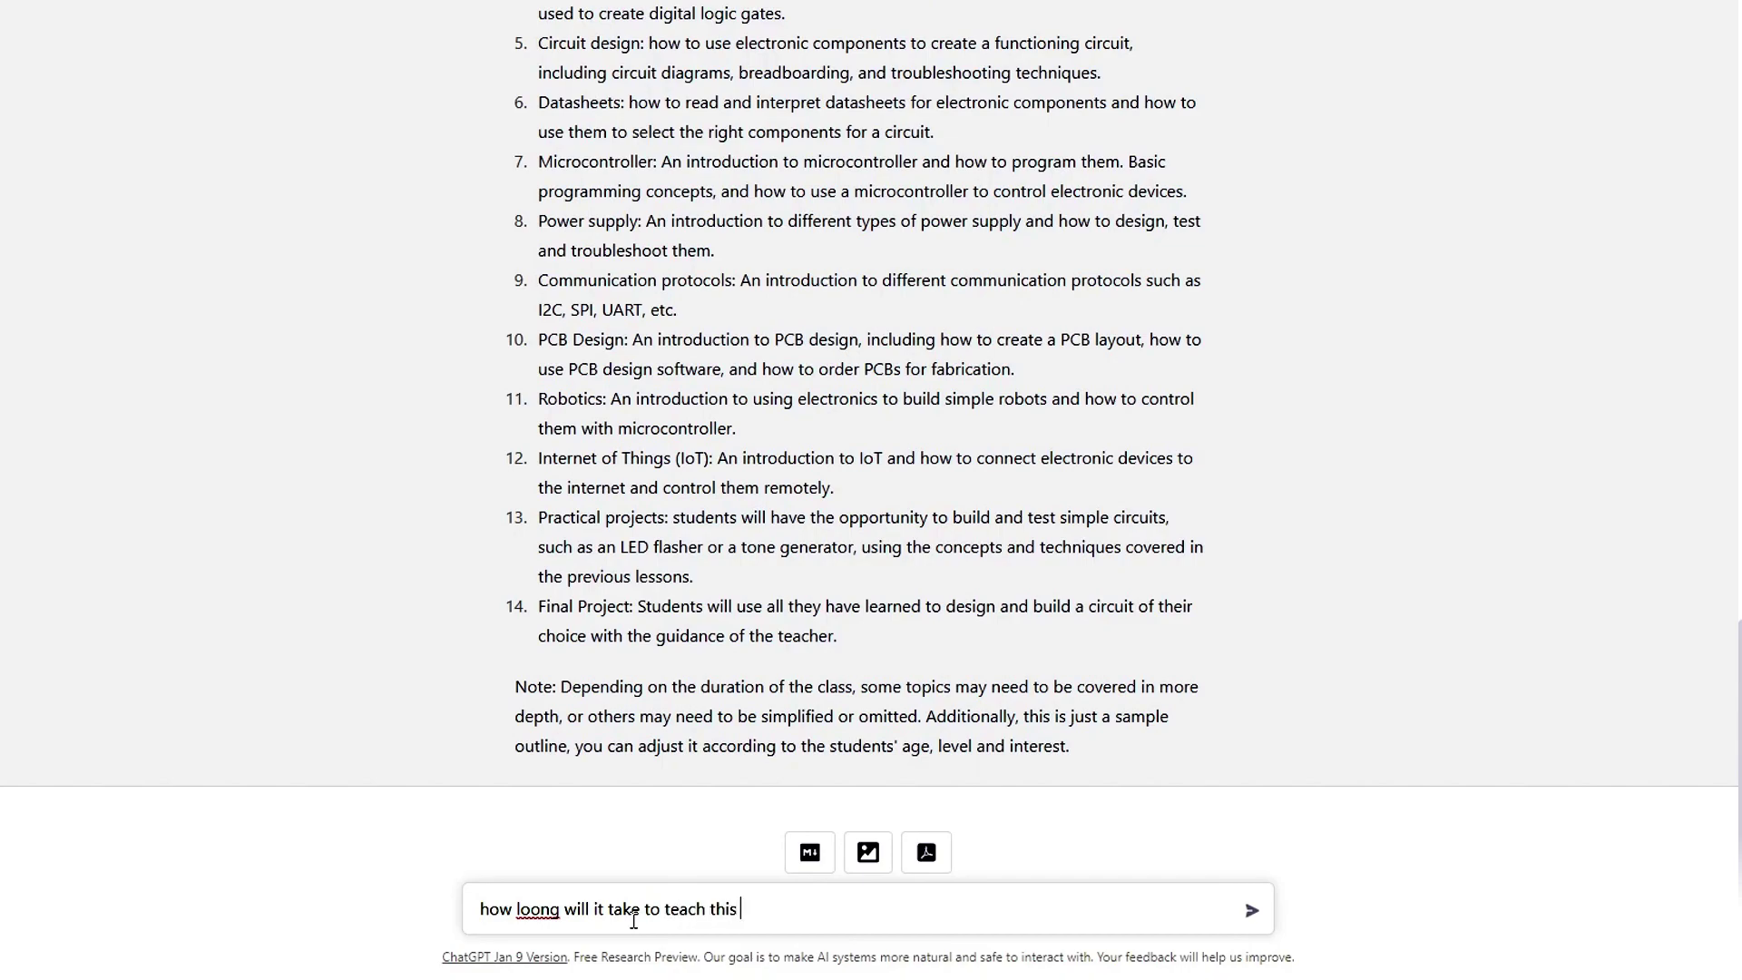
text(ss)
key(Return)
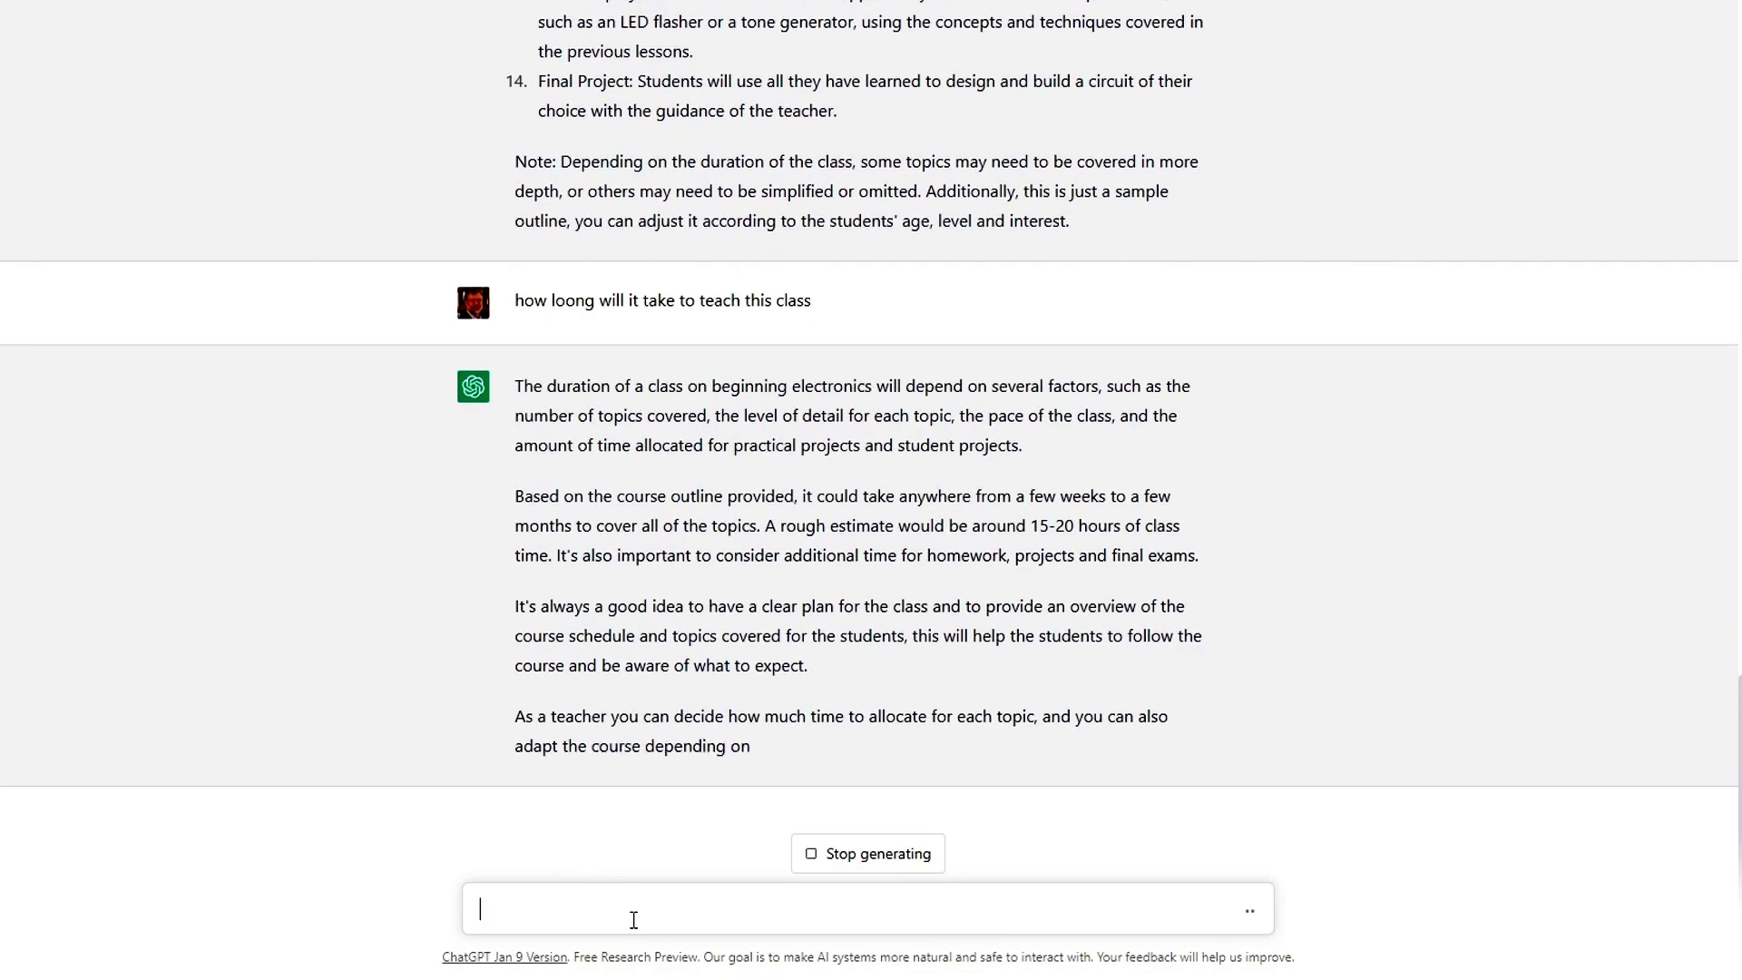
Submit the question "i am a youtube teacher. how many videos will this take"
text(i)
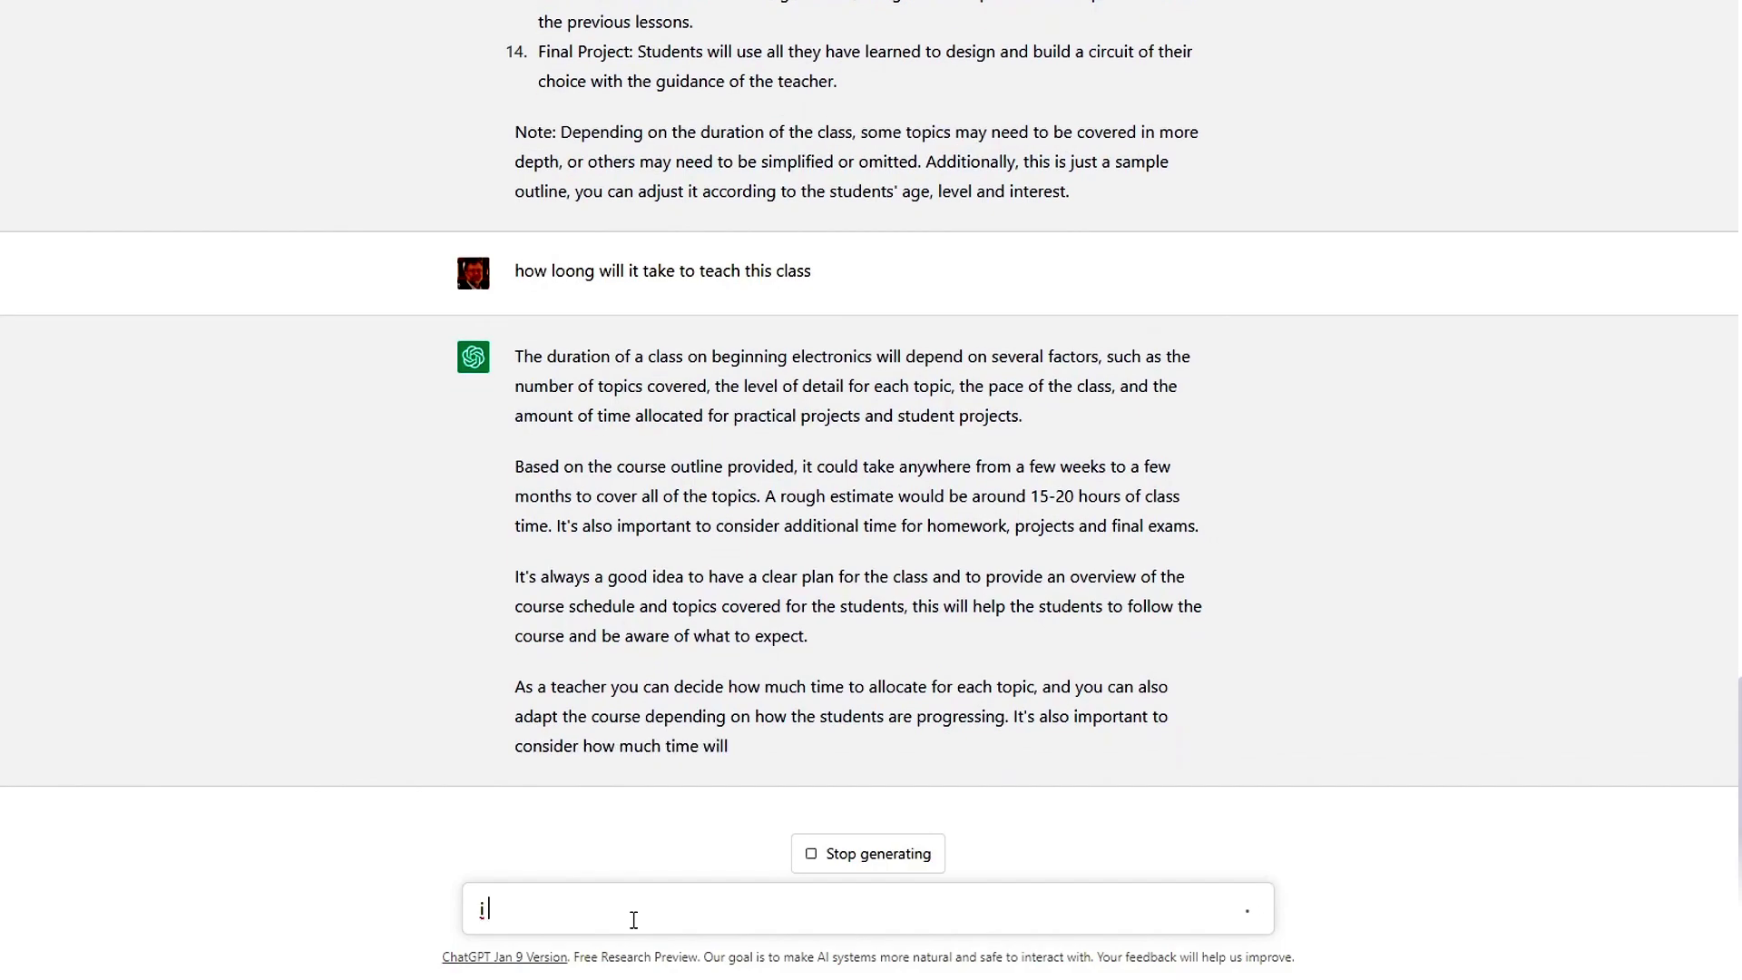
text( am a youtube teacher. how many videos will this take)
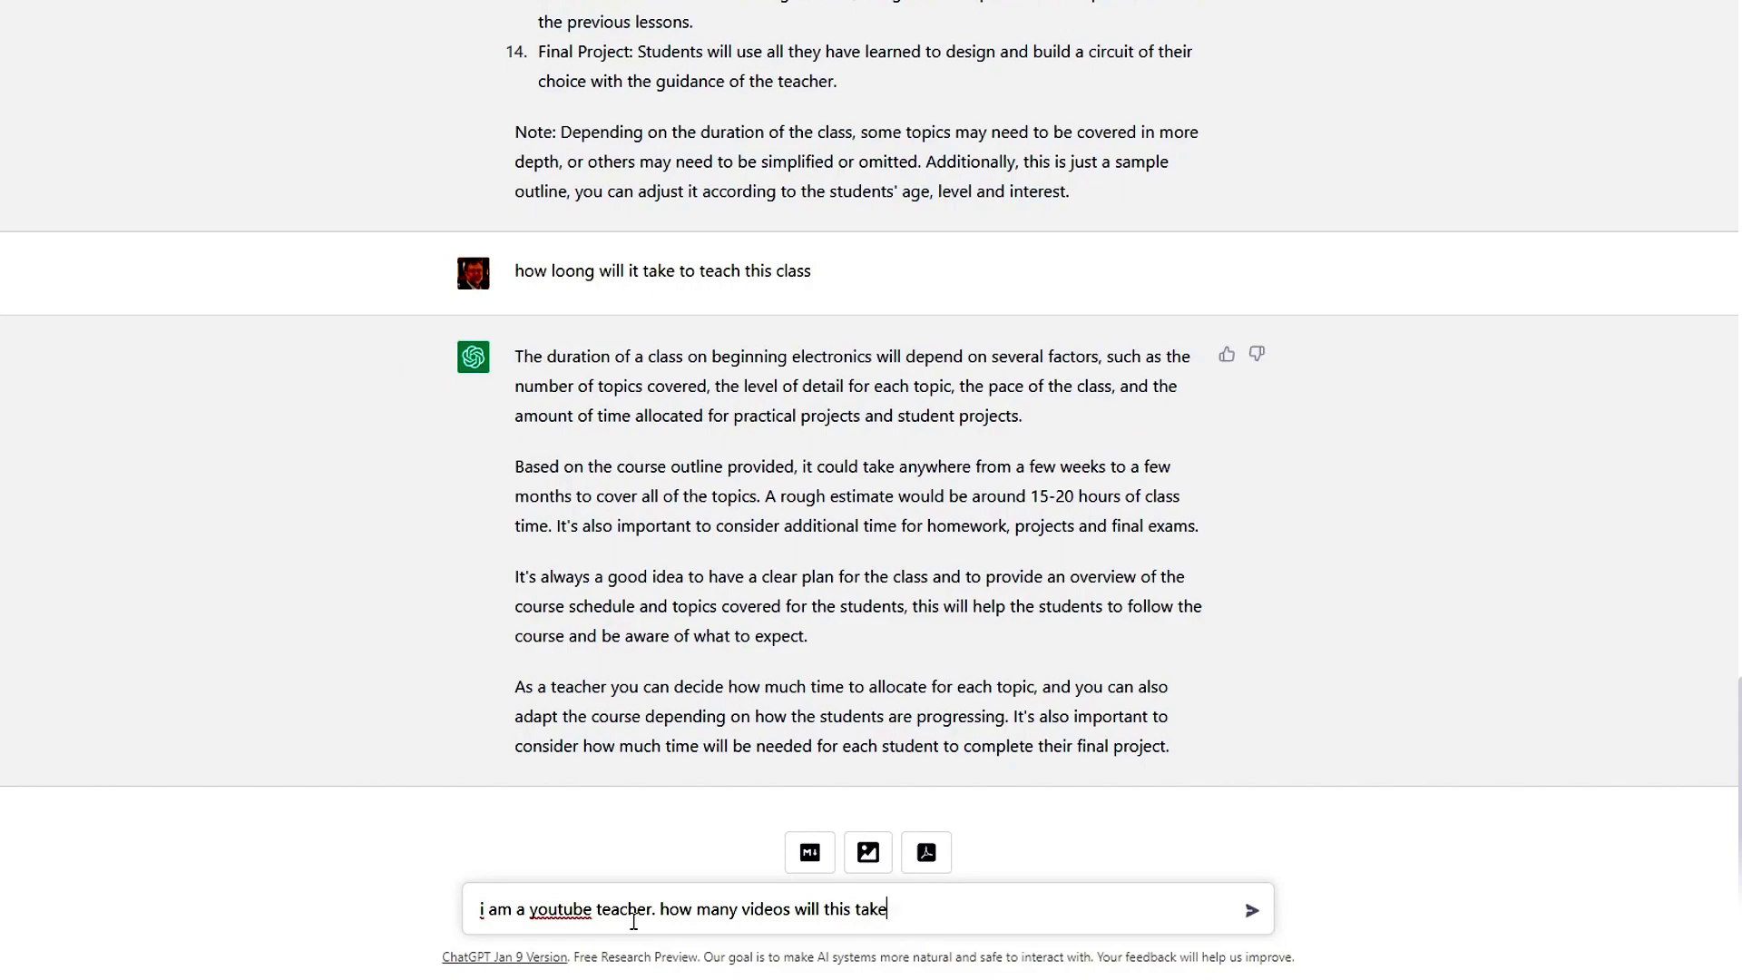
key(Return)
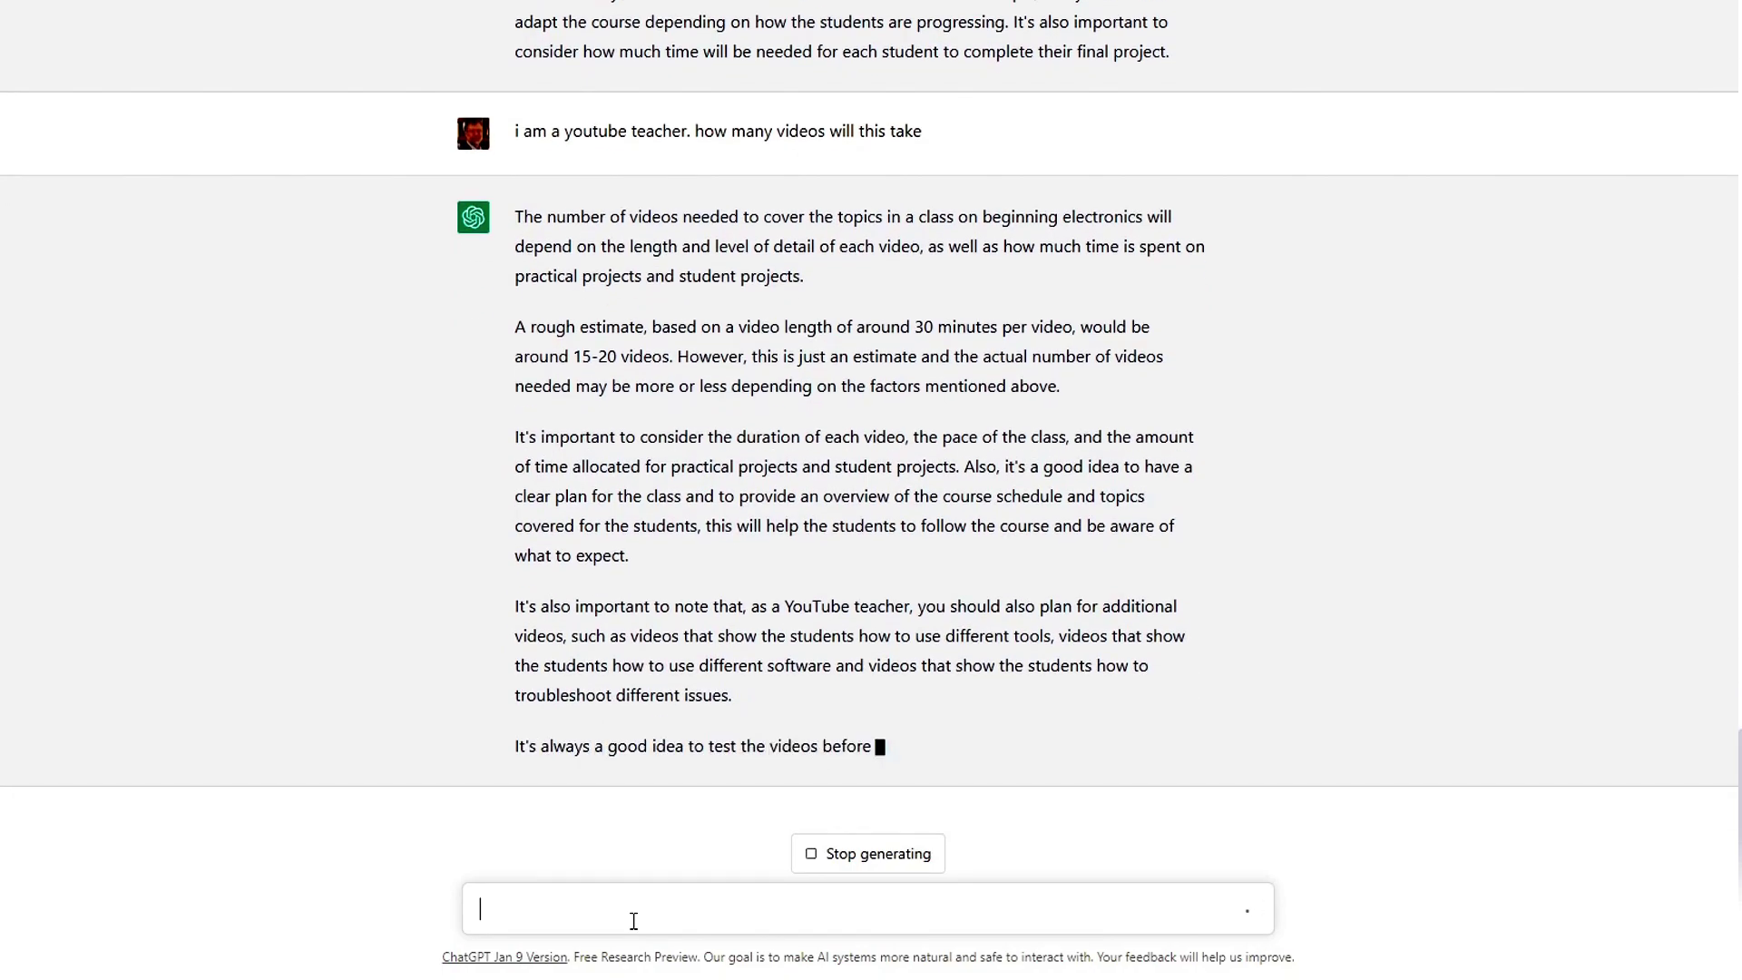
Submit "let's just consider a class on pcb design and layout. give me an outline for a class including a breakdown of each video"
text(let's ju)
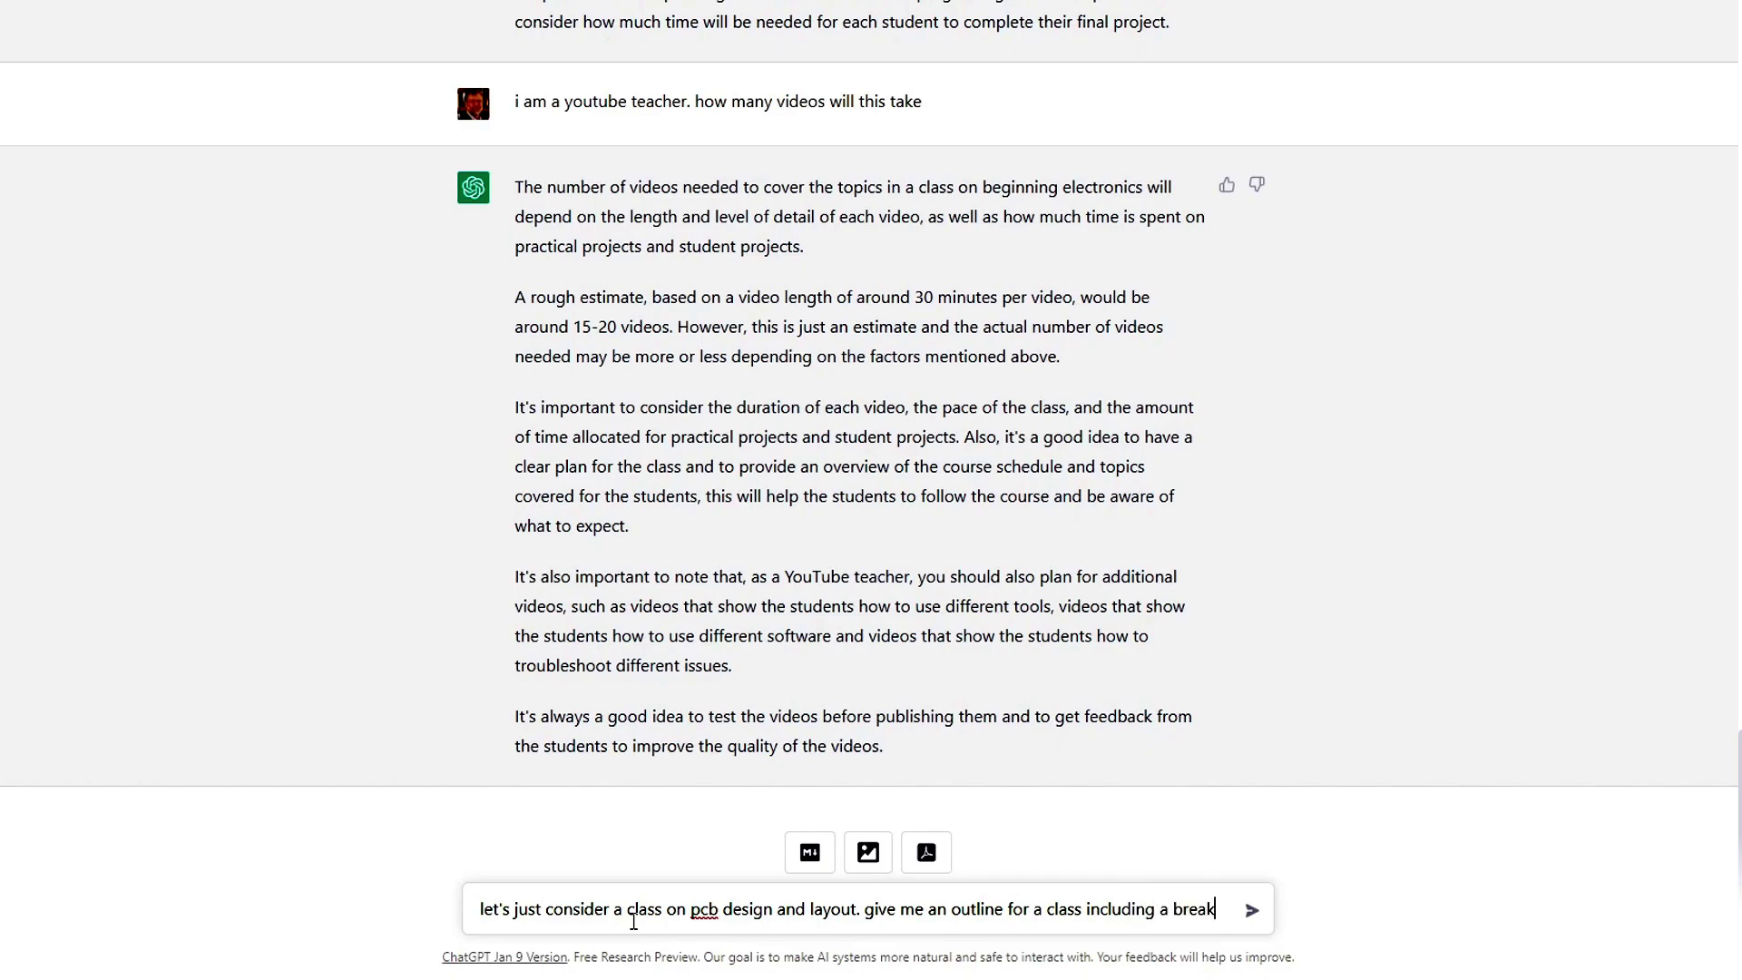
text(down of each video)
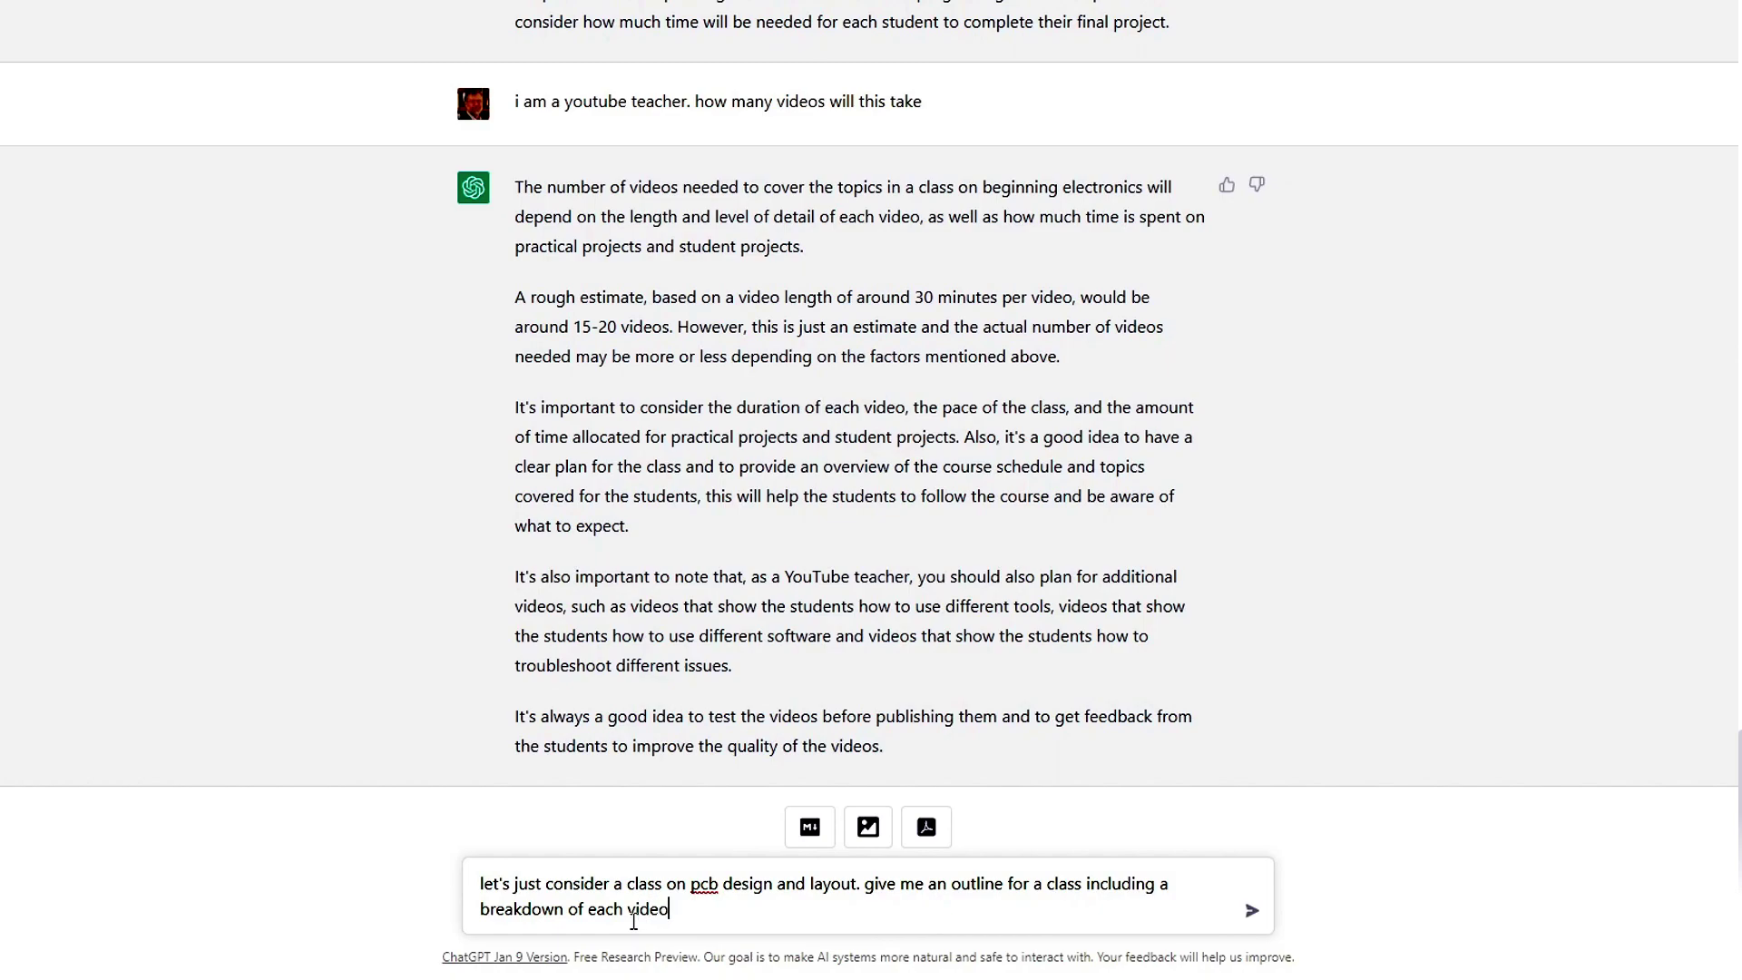
key(Return)
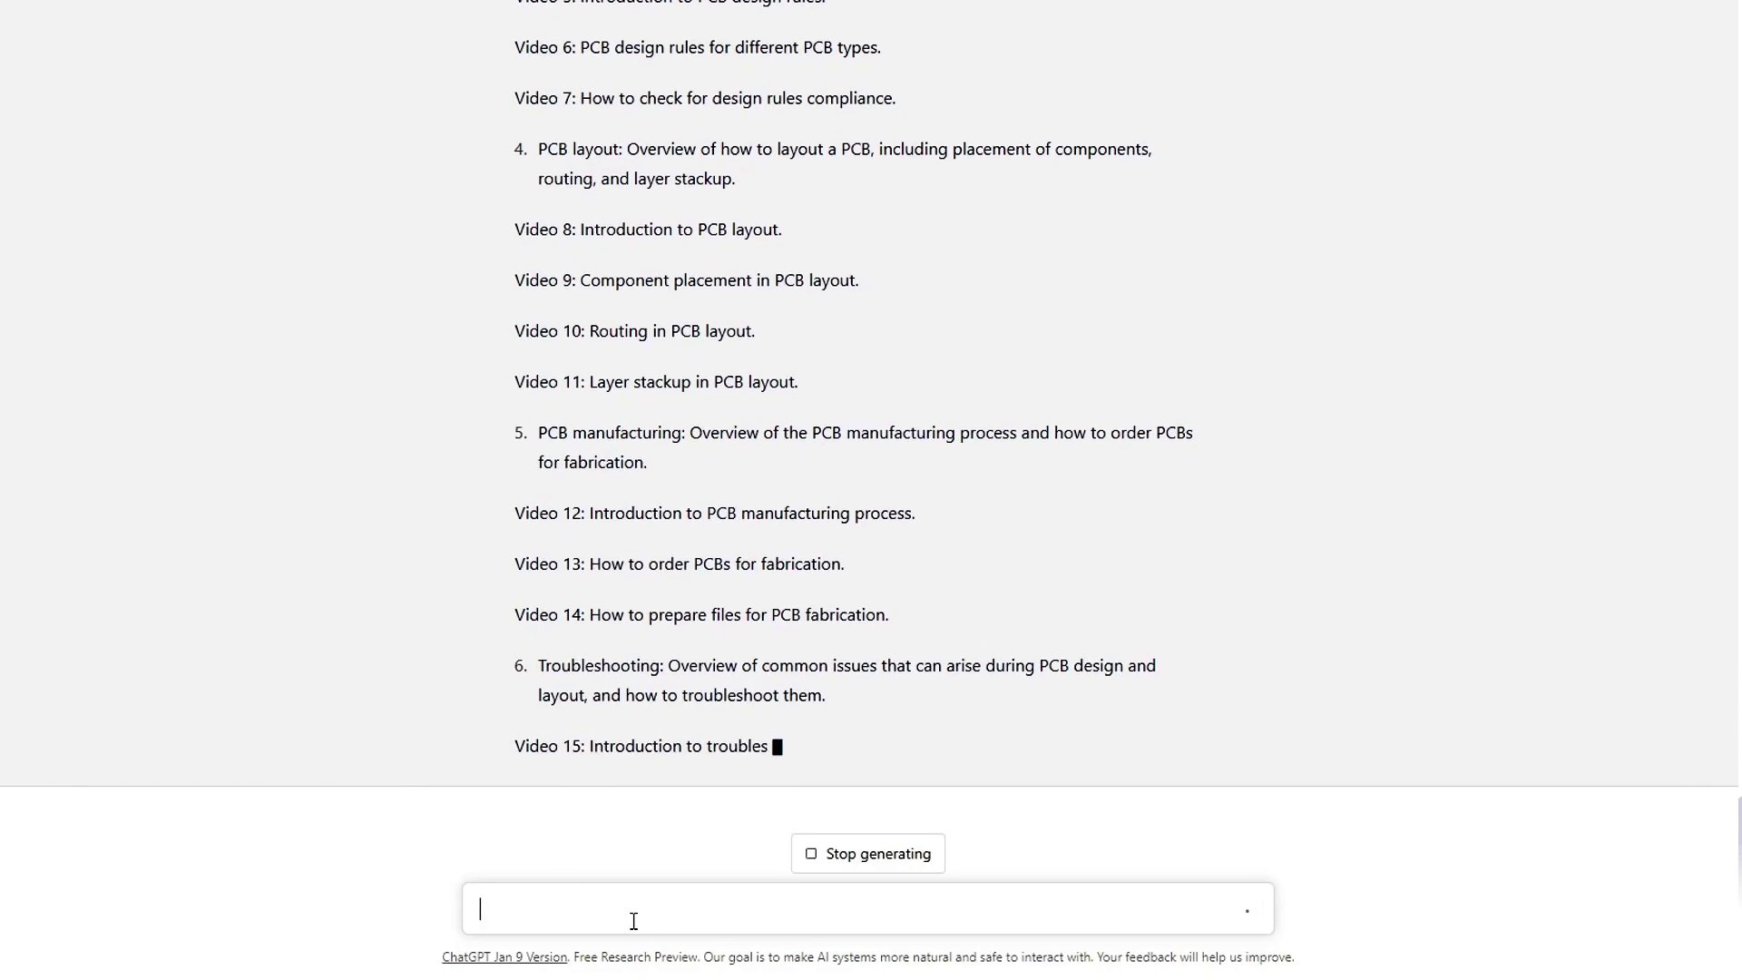
Submit a request for at least 5 bullet points for each video and an approximate length
text(giv)
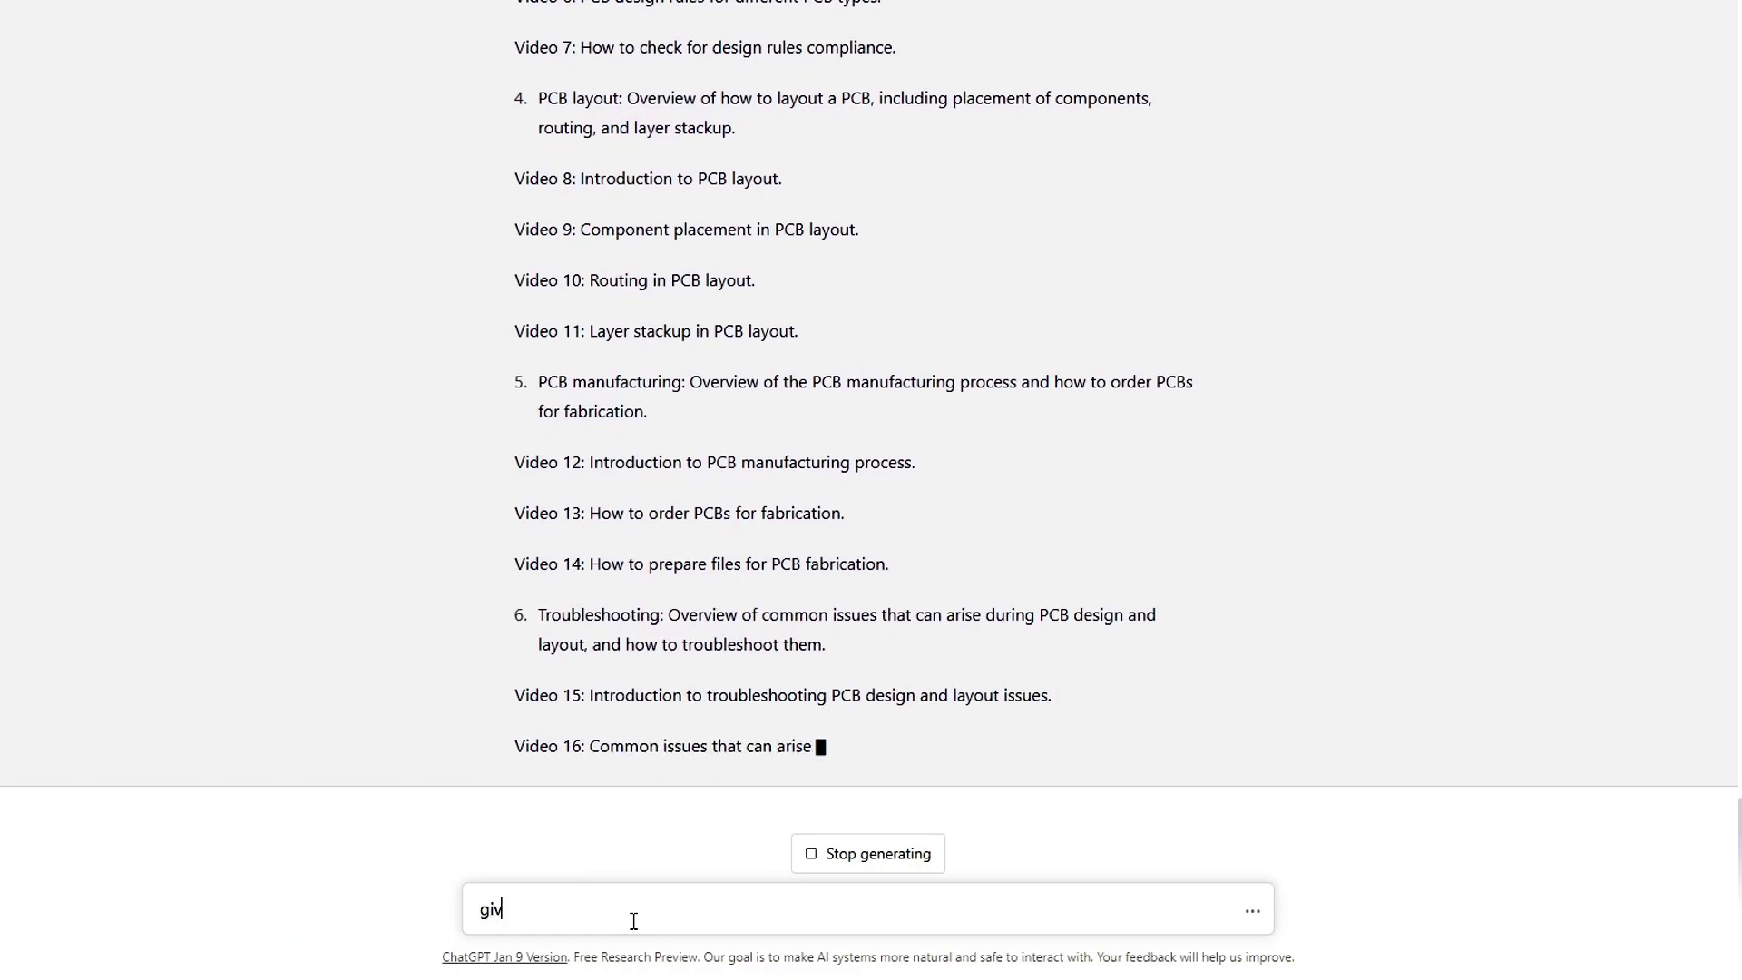
text(e me at)
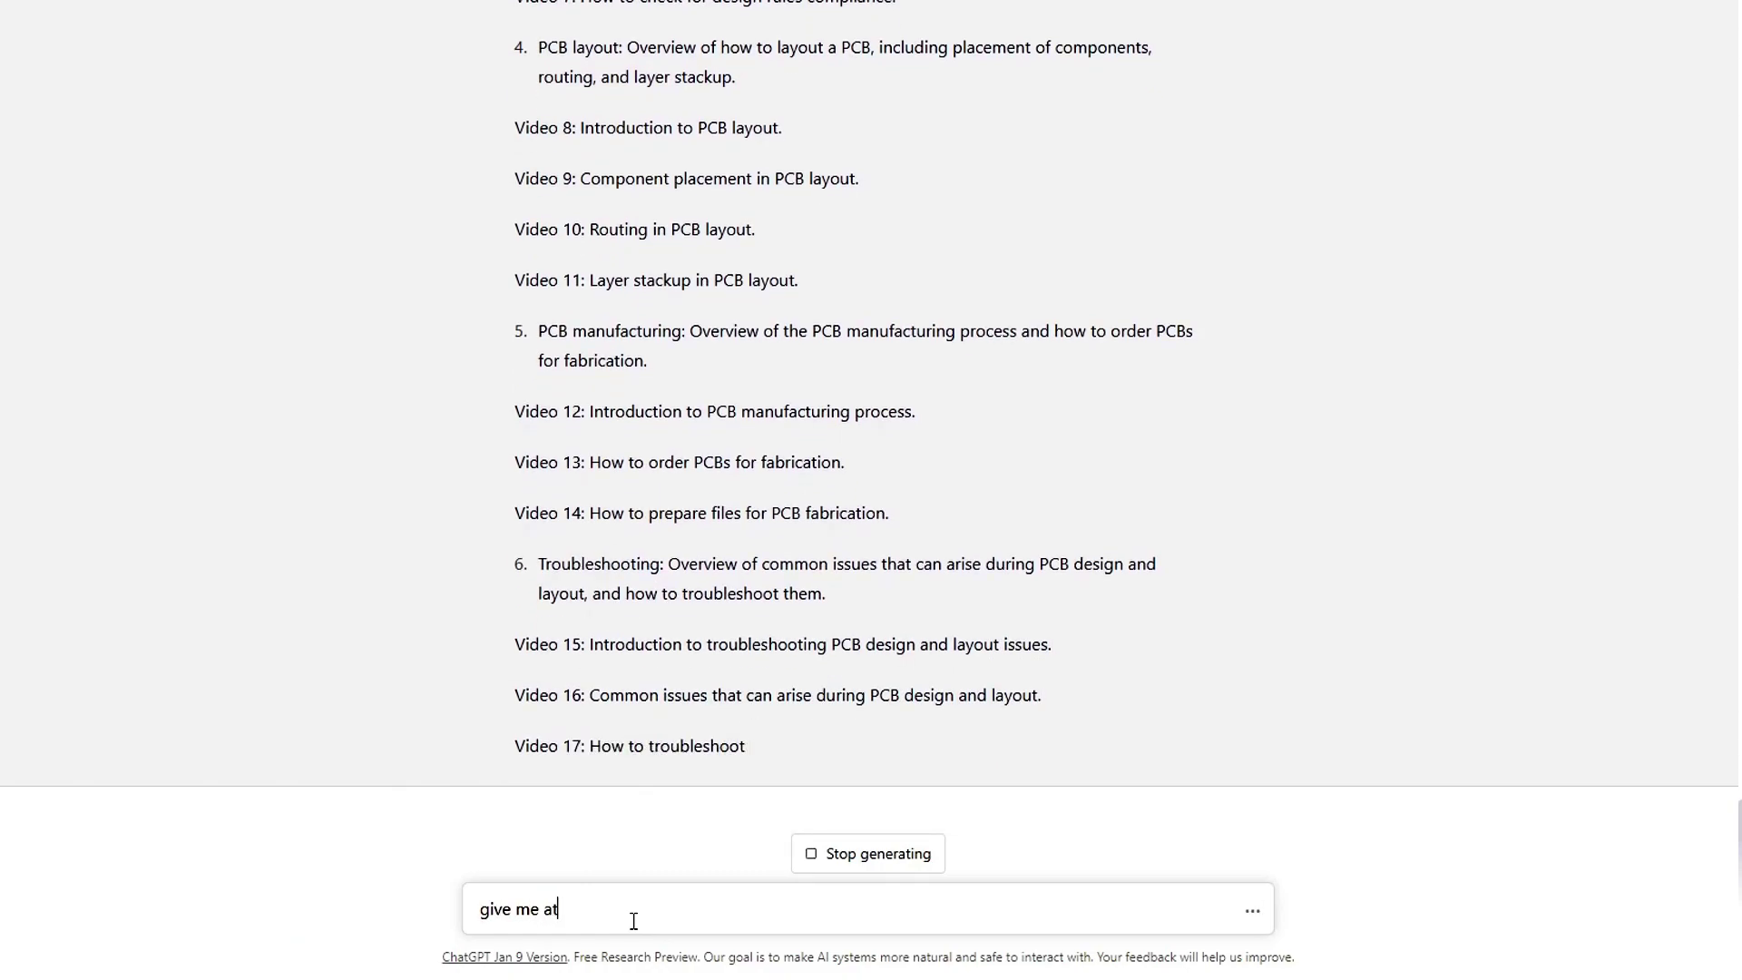
text(l lea)
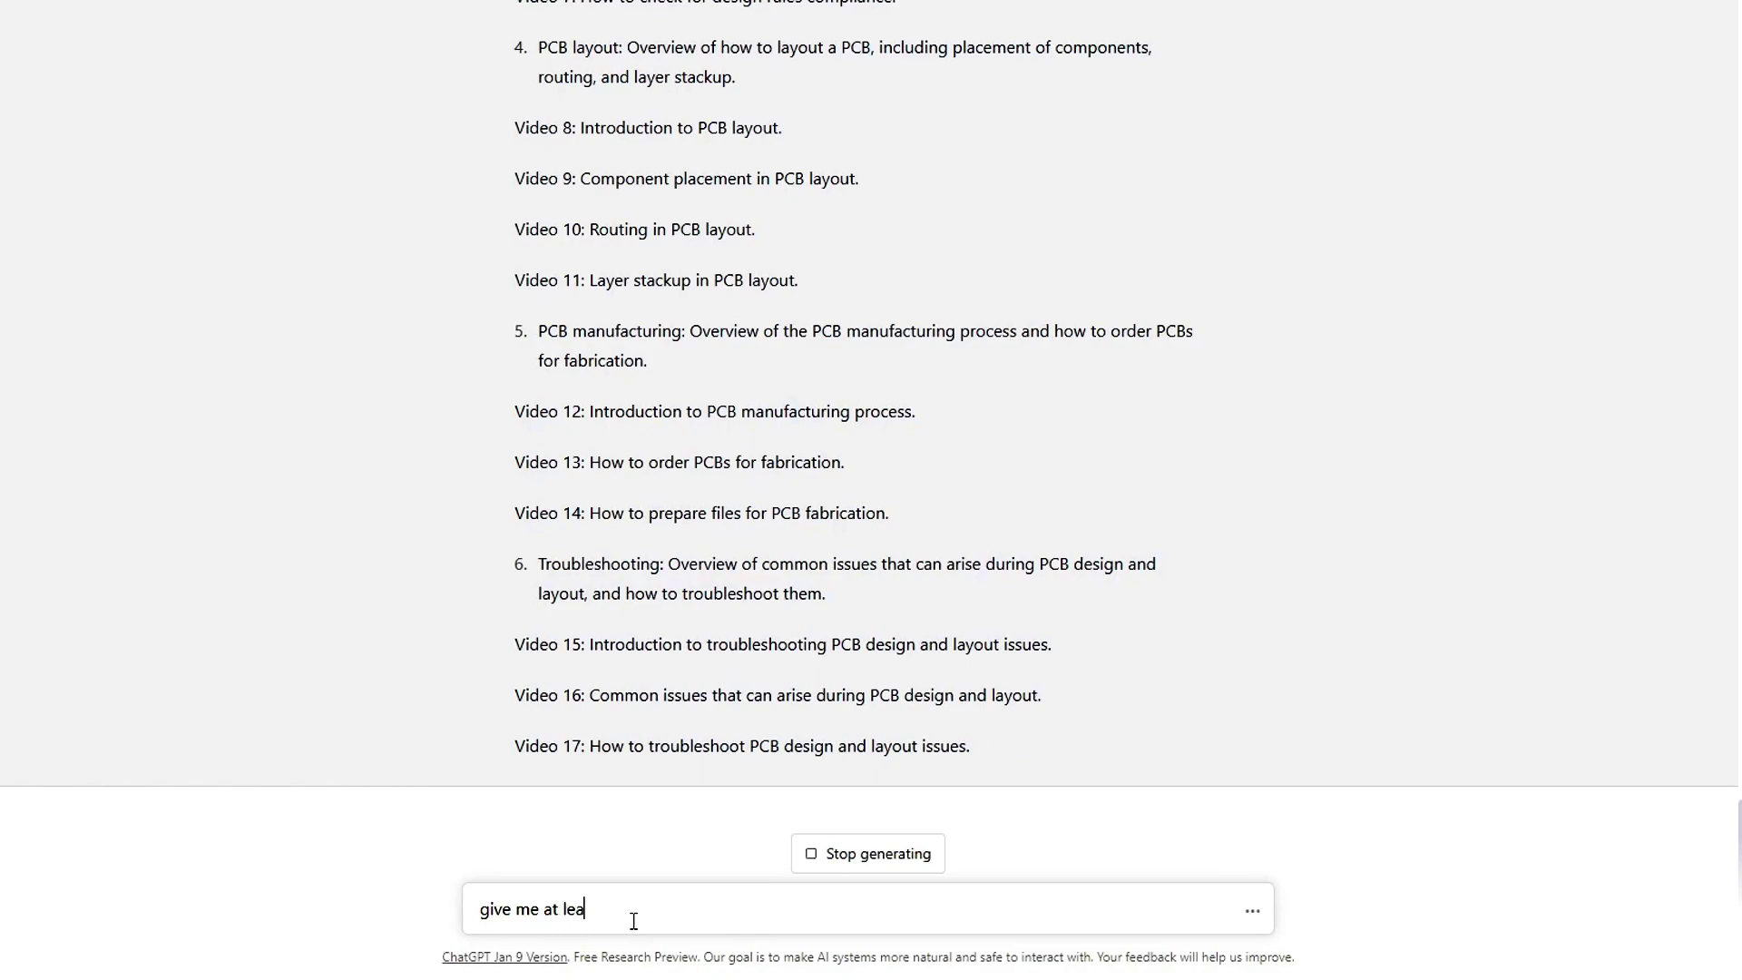
text(st 5 bullet pin)
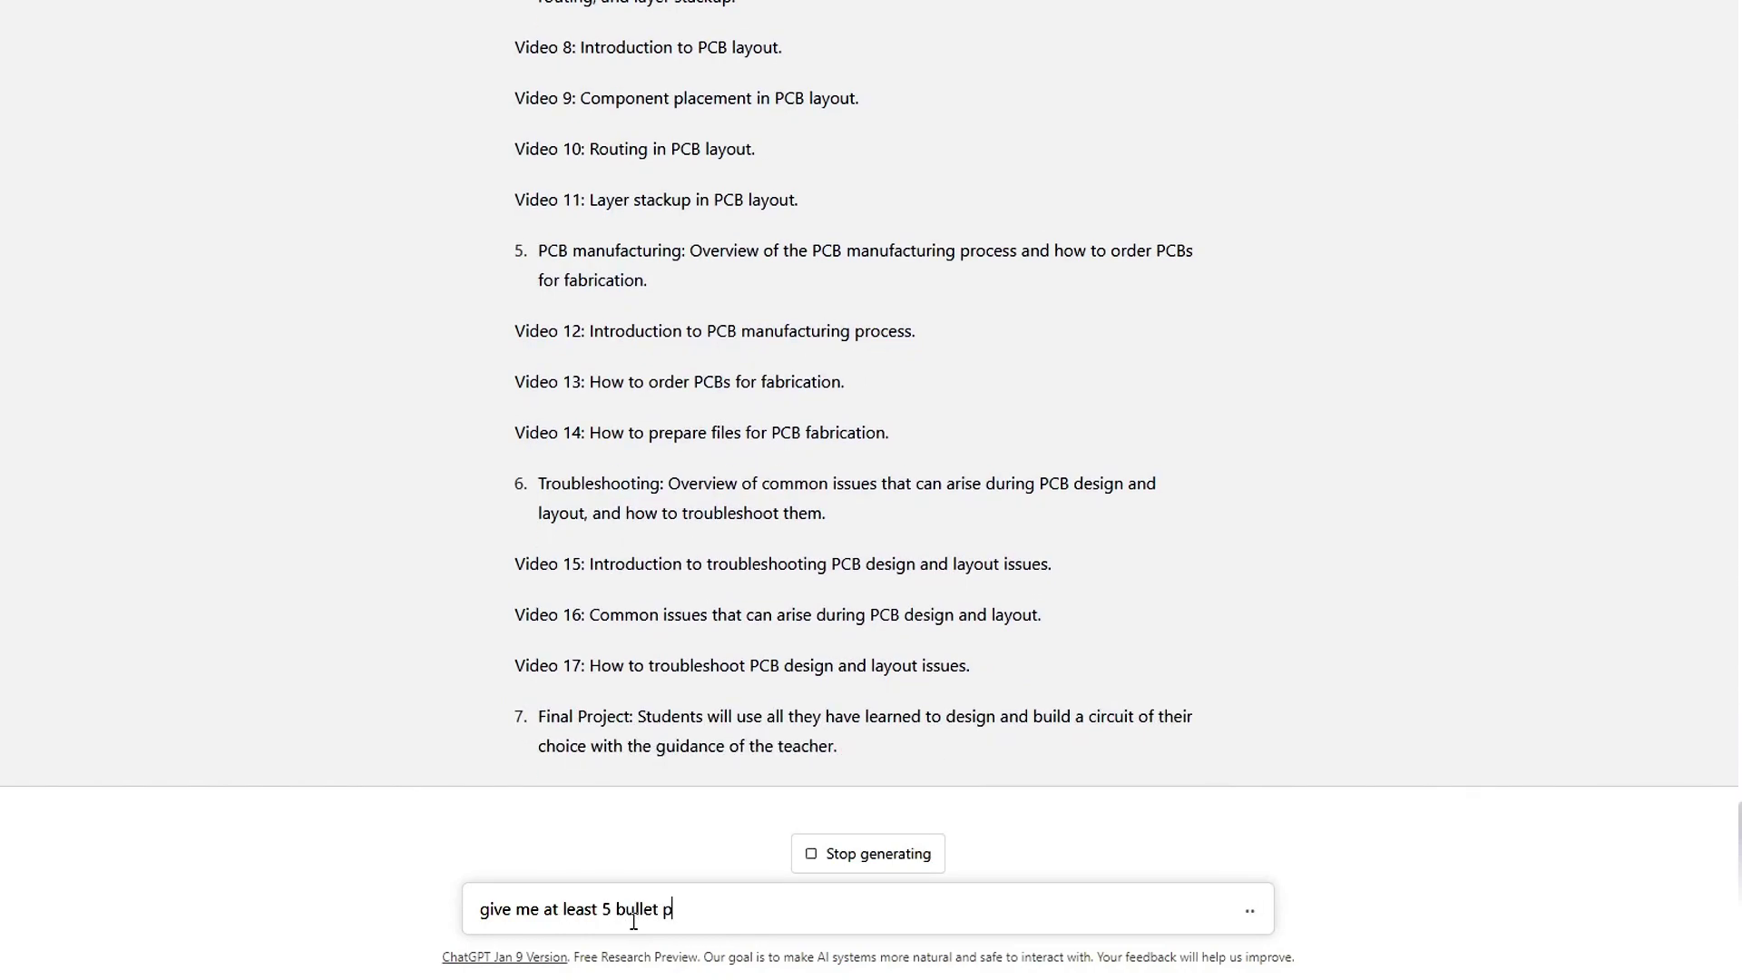
key(BackSpace)
key(BackSpace)
text(oints)
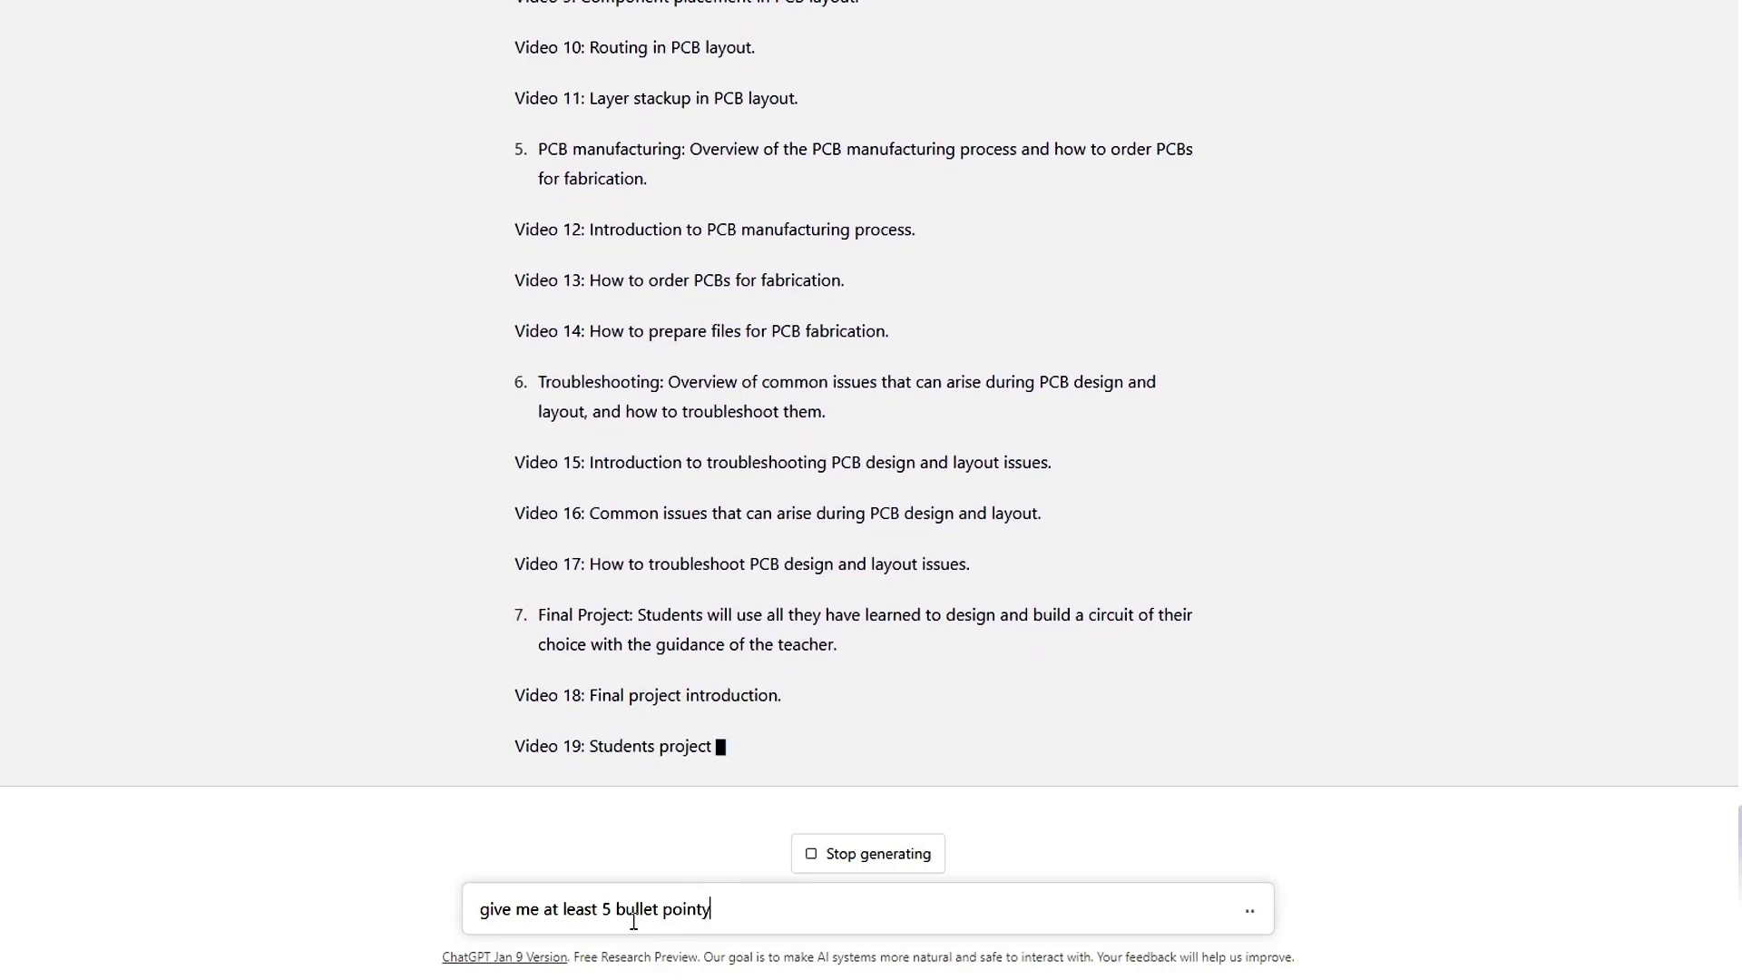
text( for eac)
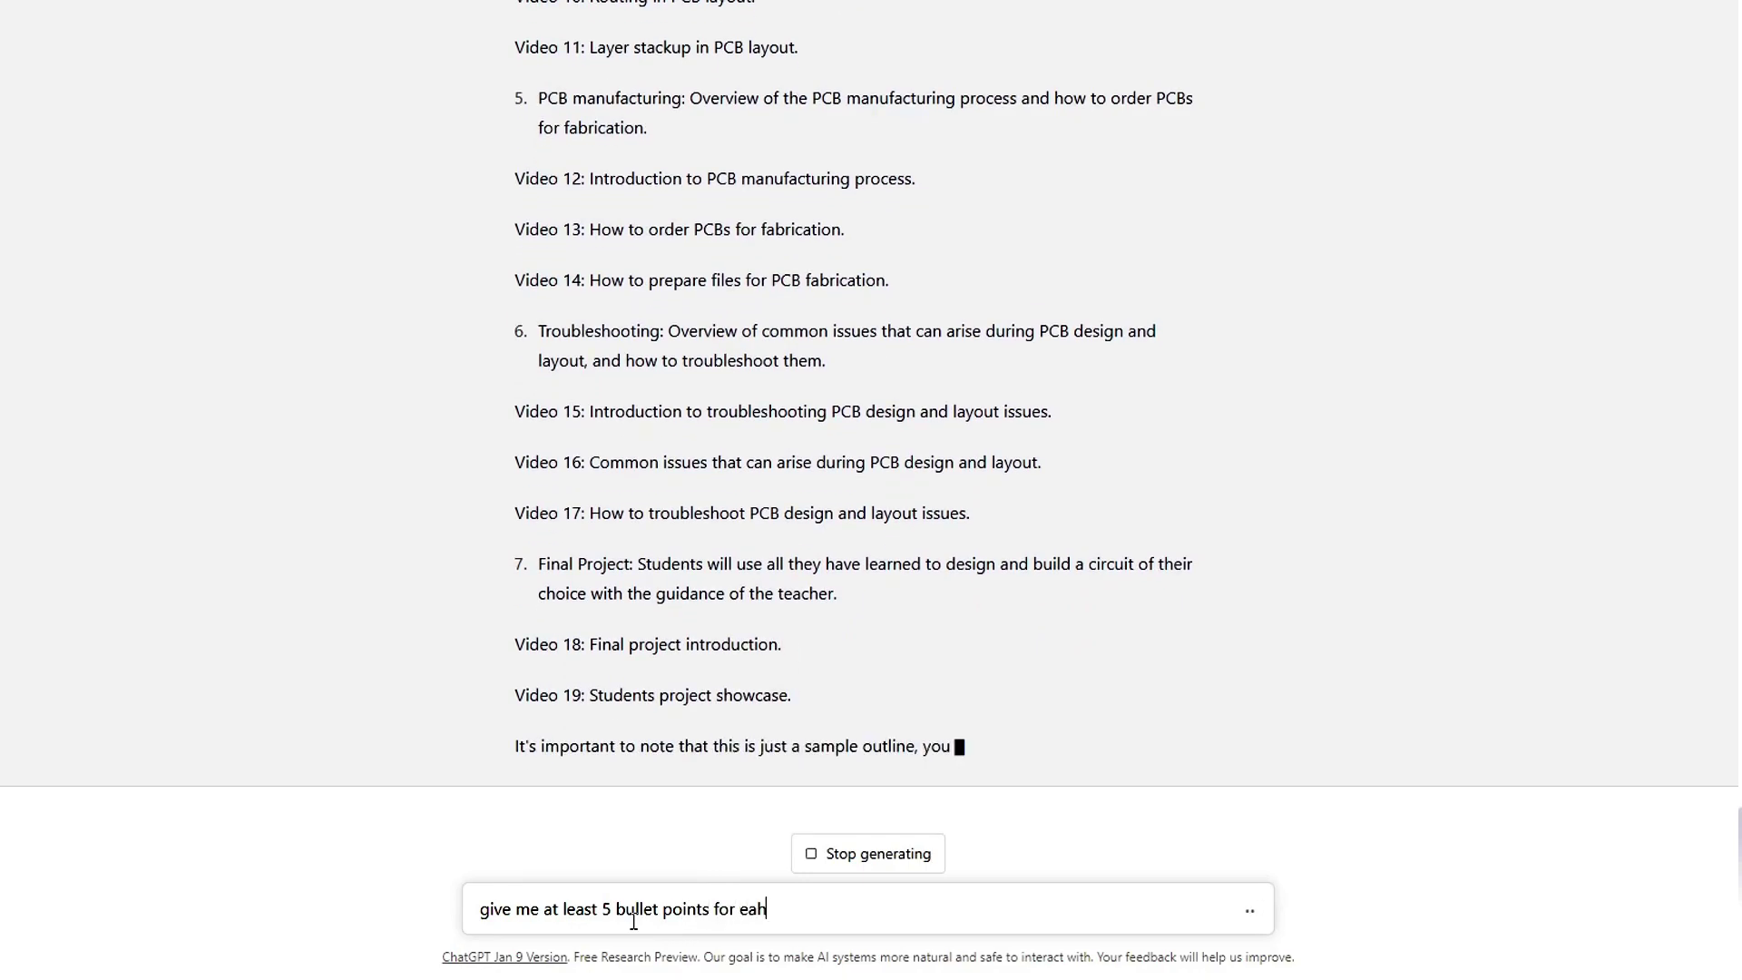
text(h video)
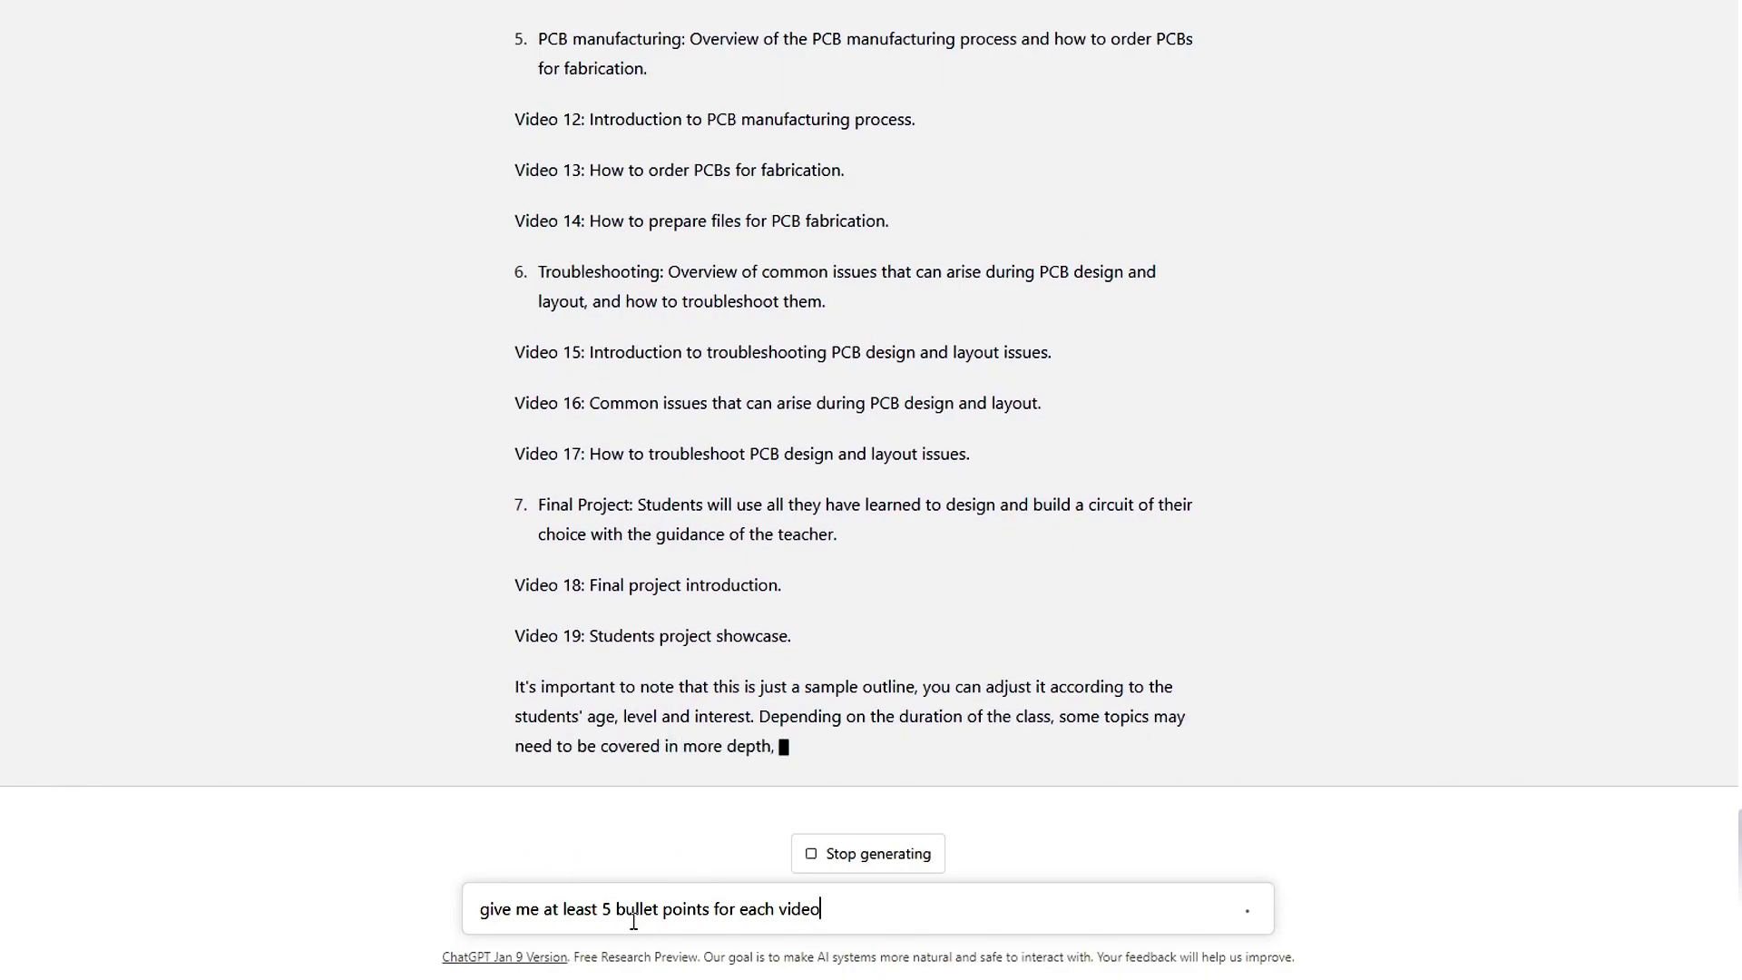
text(, and )
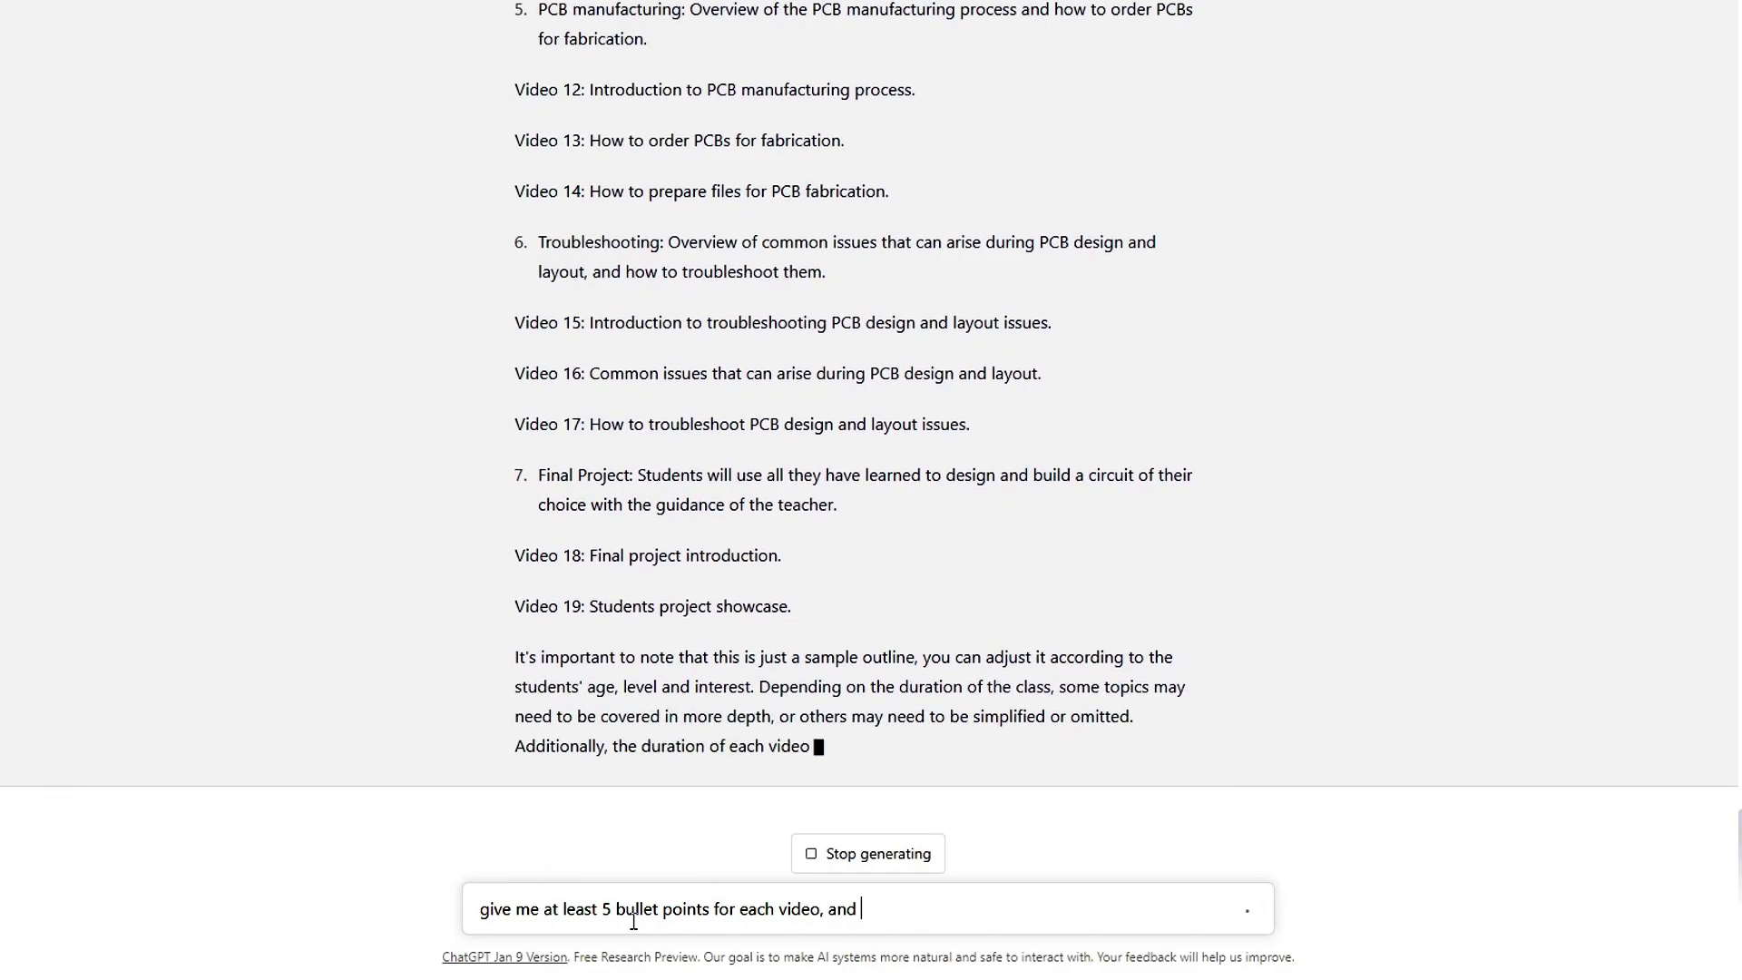
text(an appor)
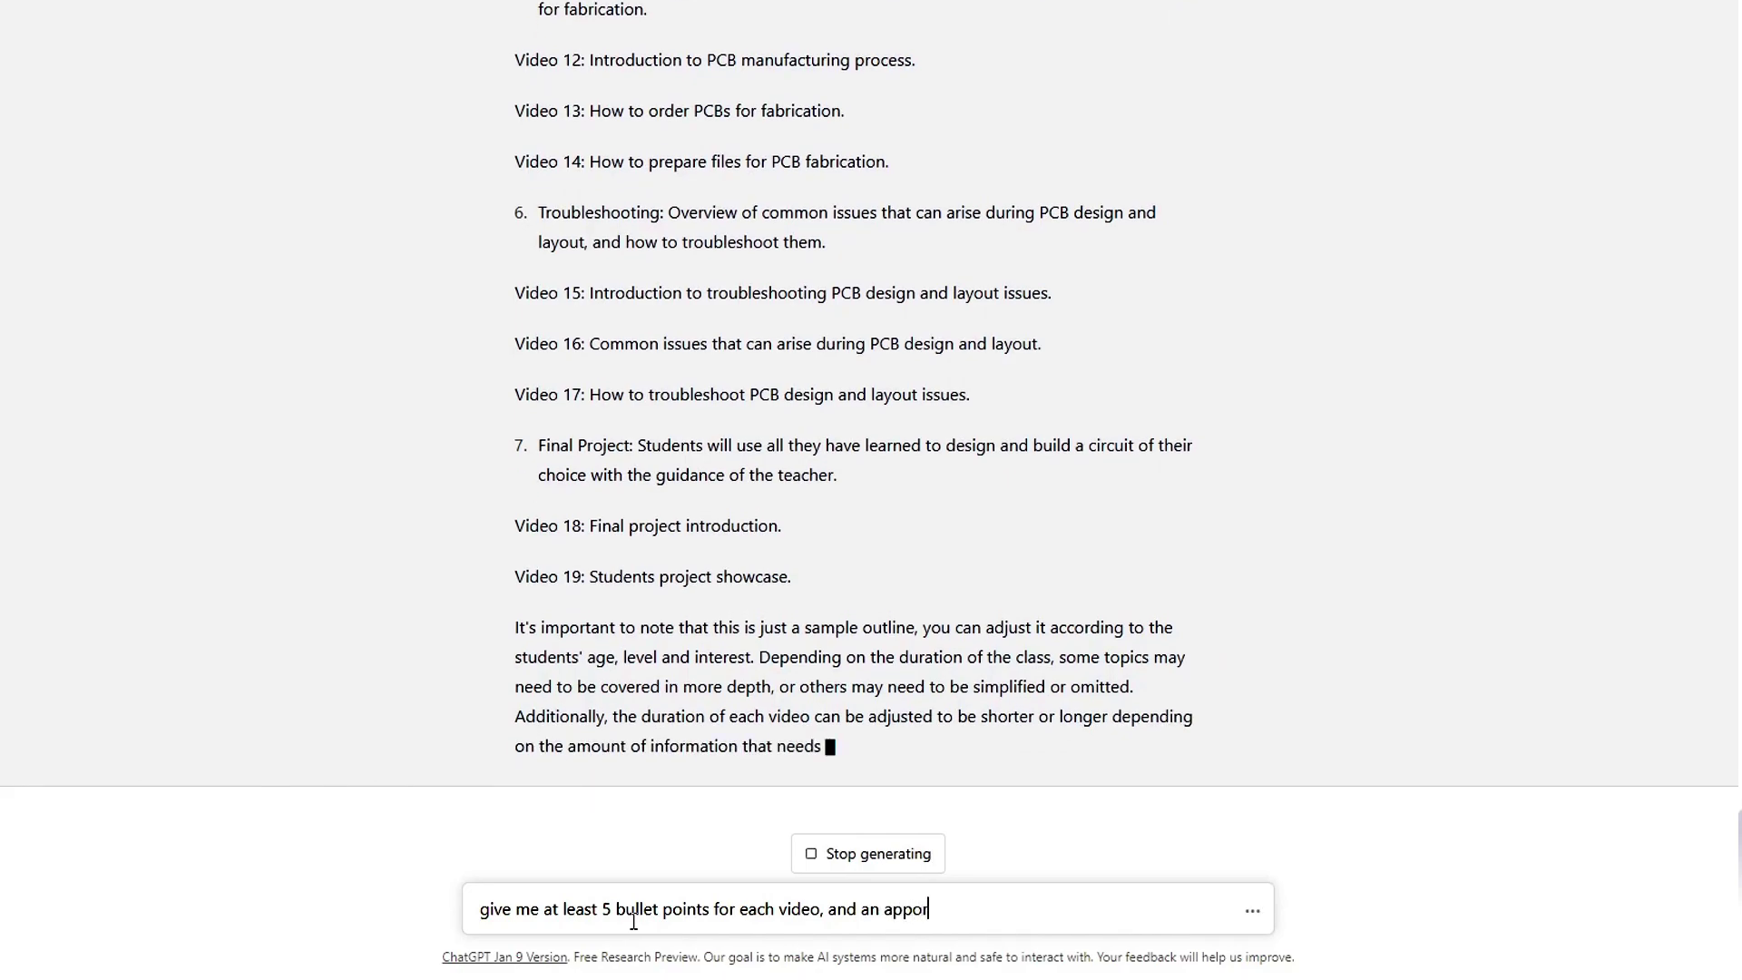
key(BackSpace)
text(ximate lenght)
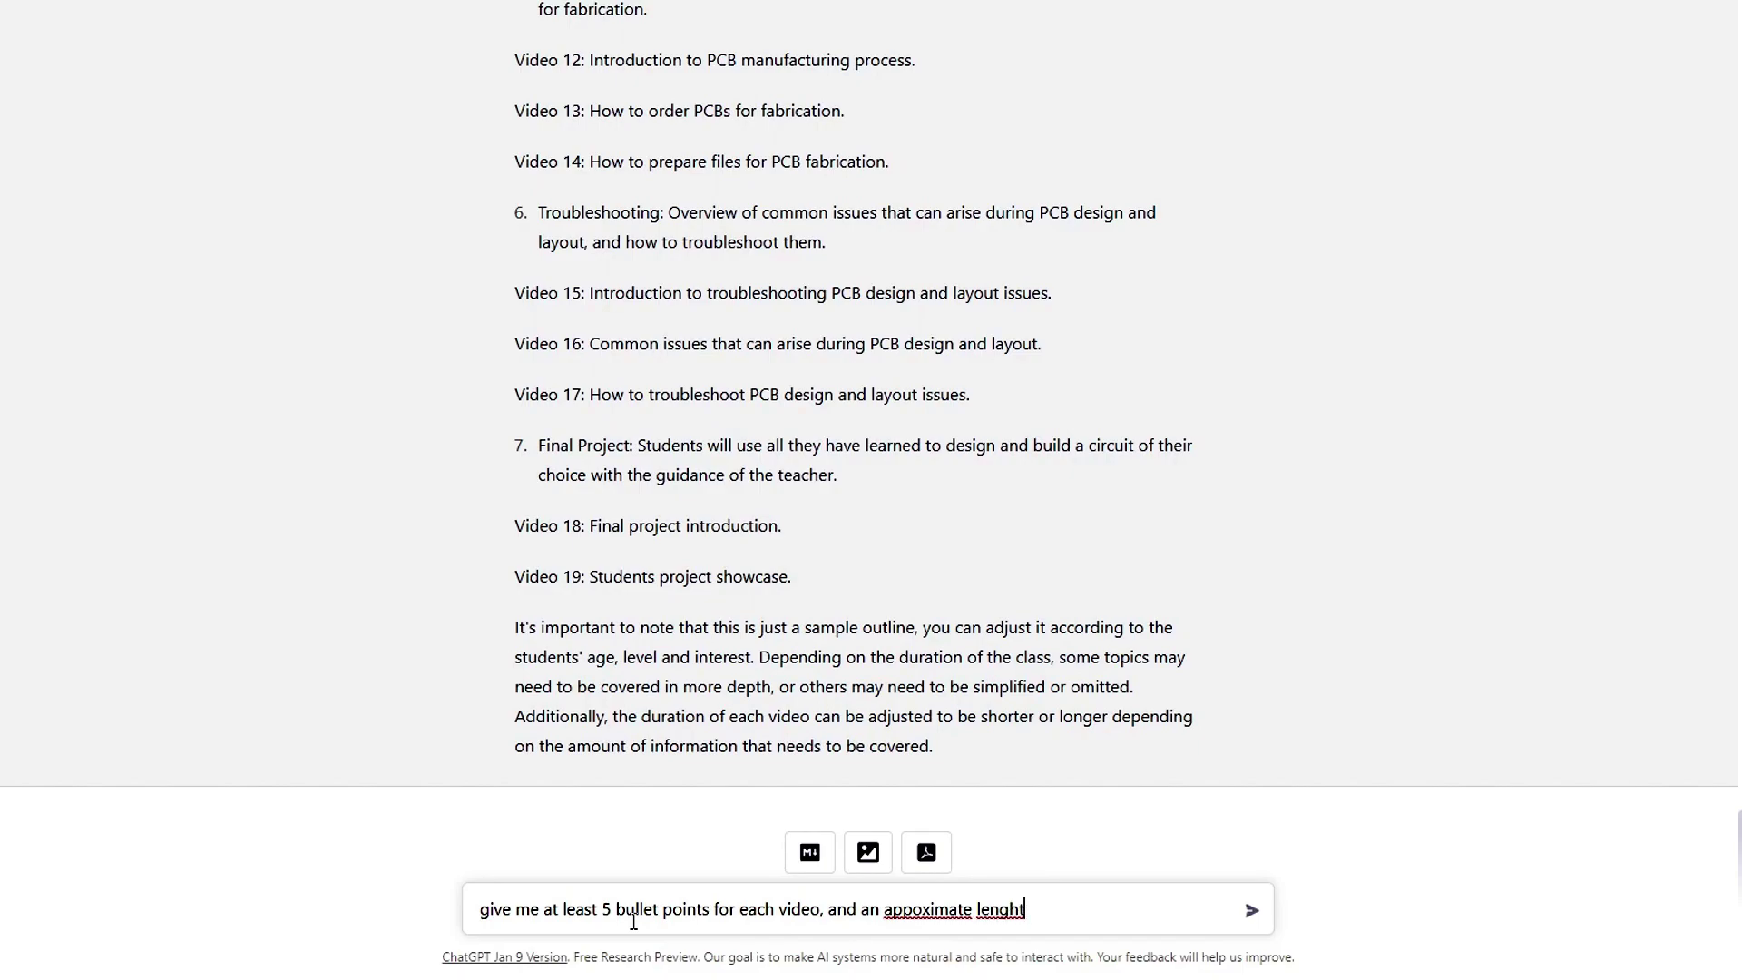
key(Return)
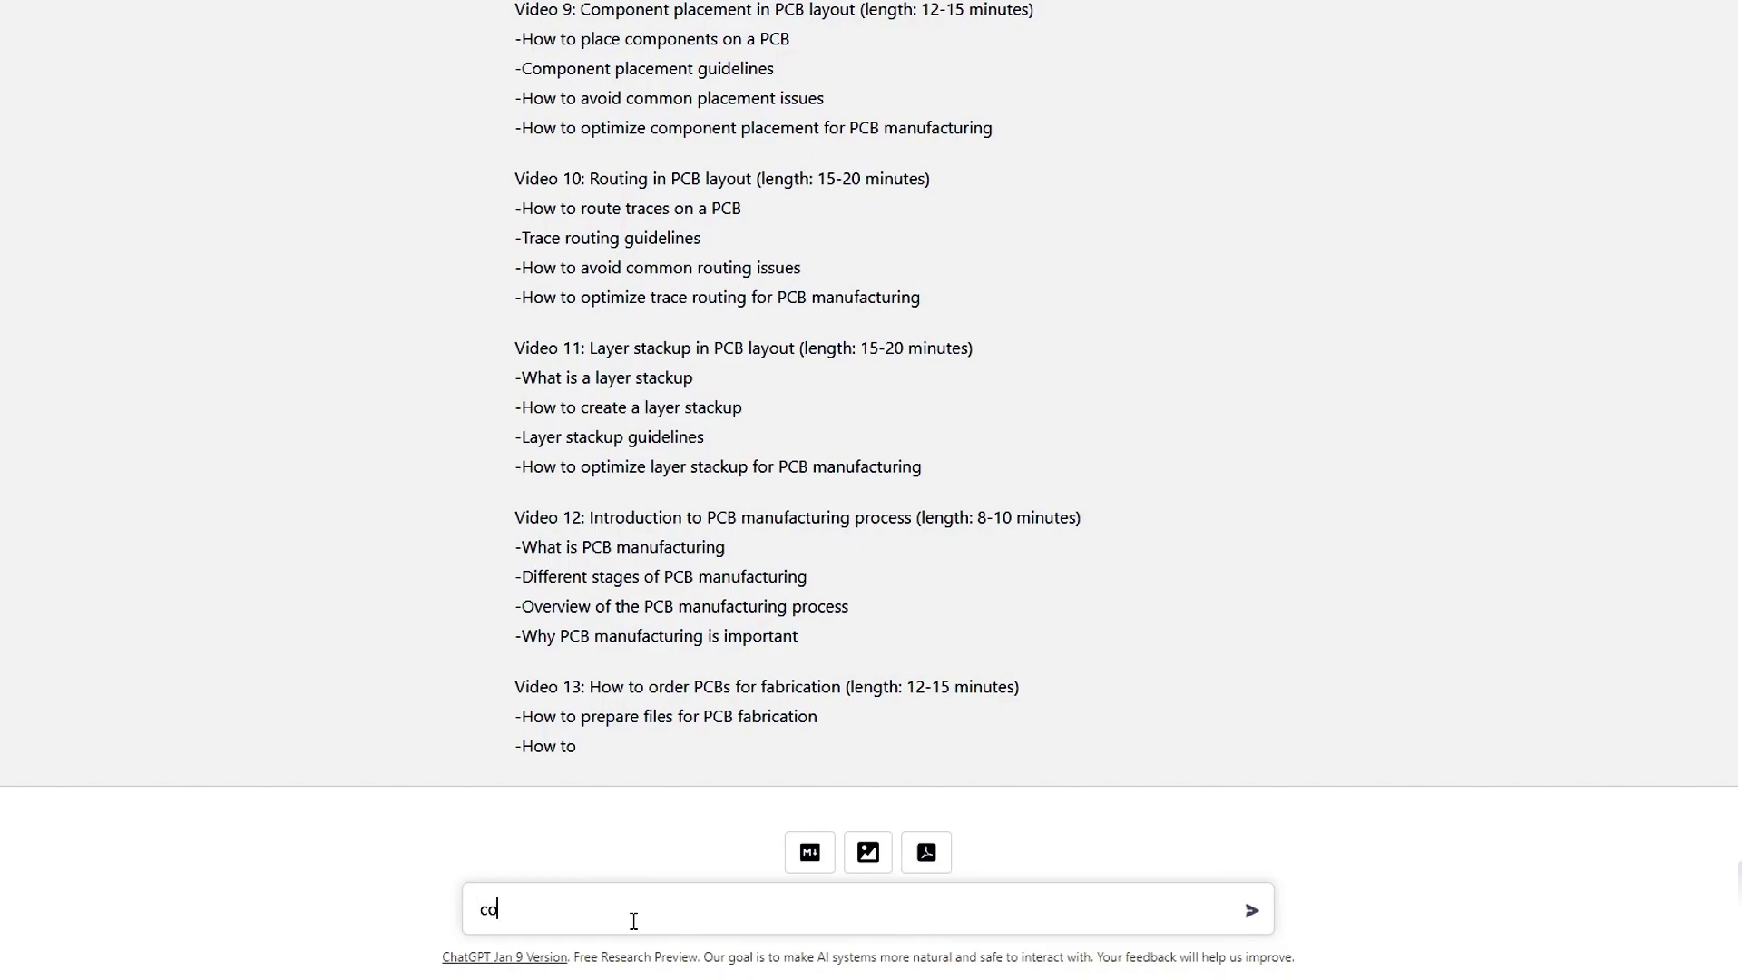
Ask for the cut-off video breakdown to be continued from Video 13, and send the message "thank you"
text(e)
key(Return)
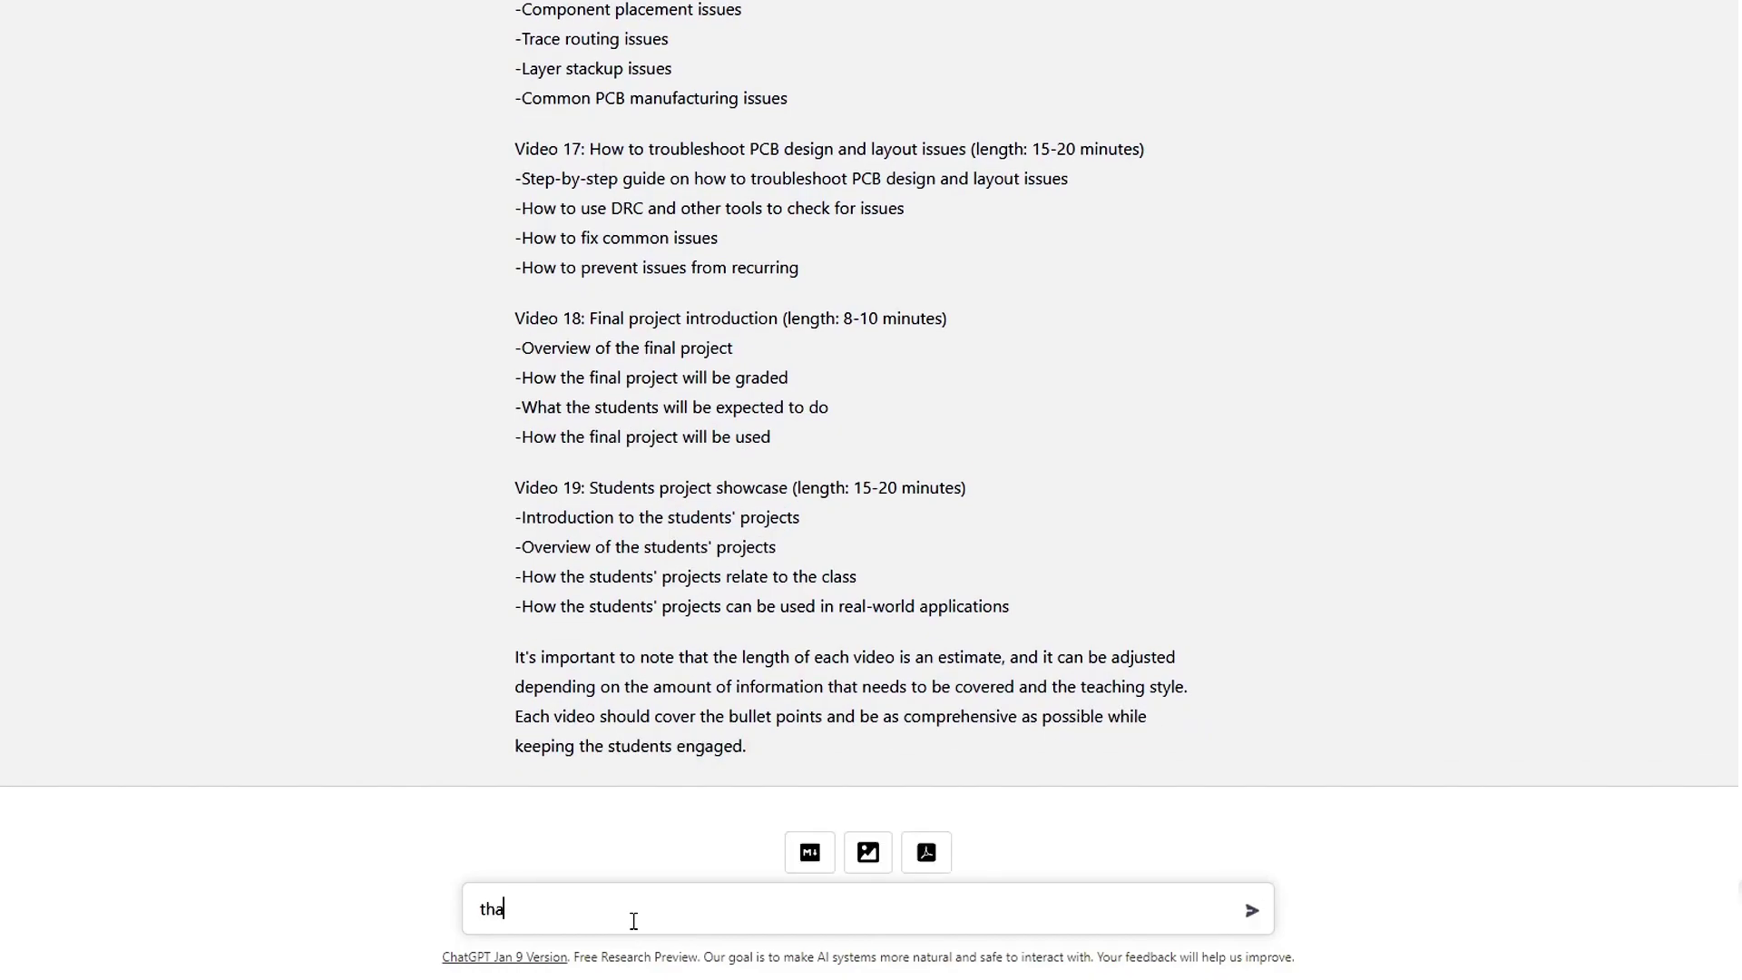
text(you)
key(Return)
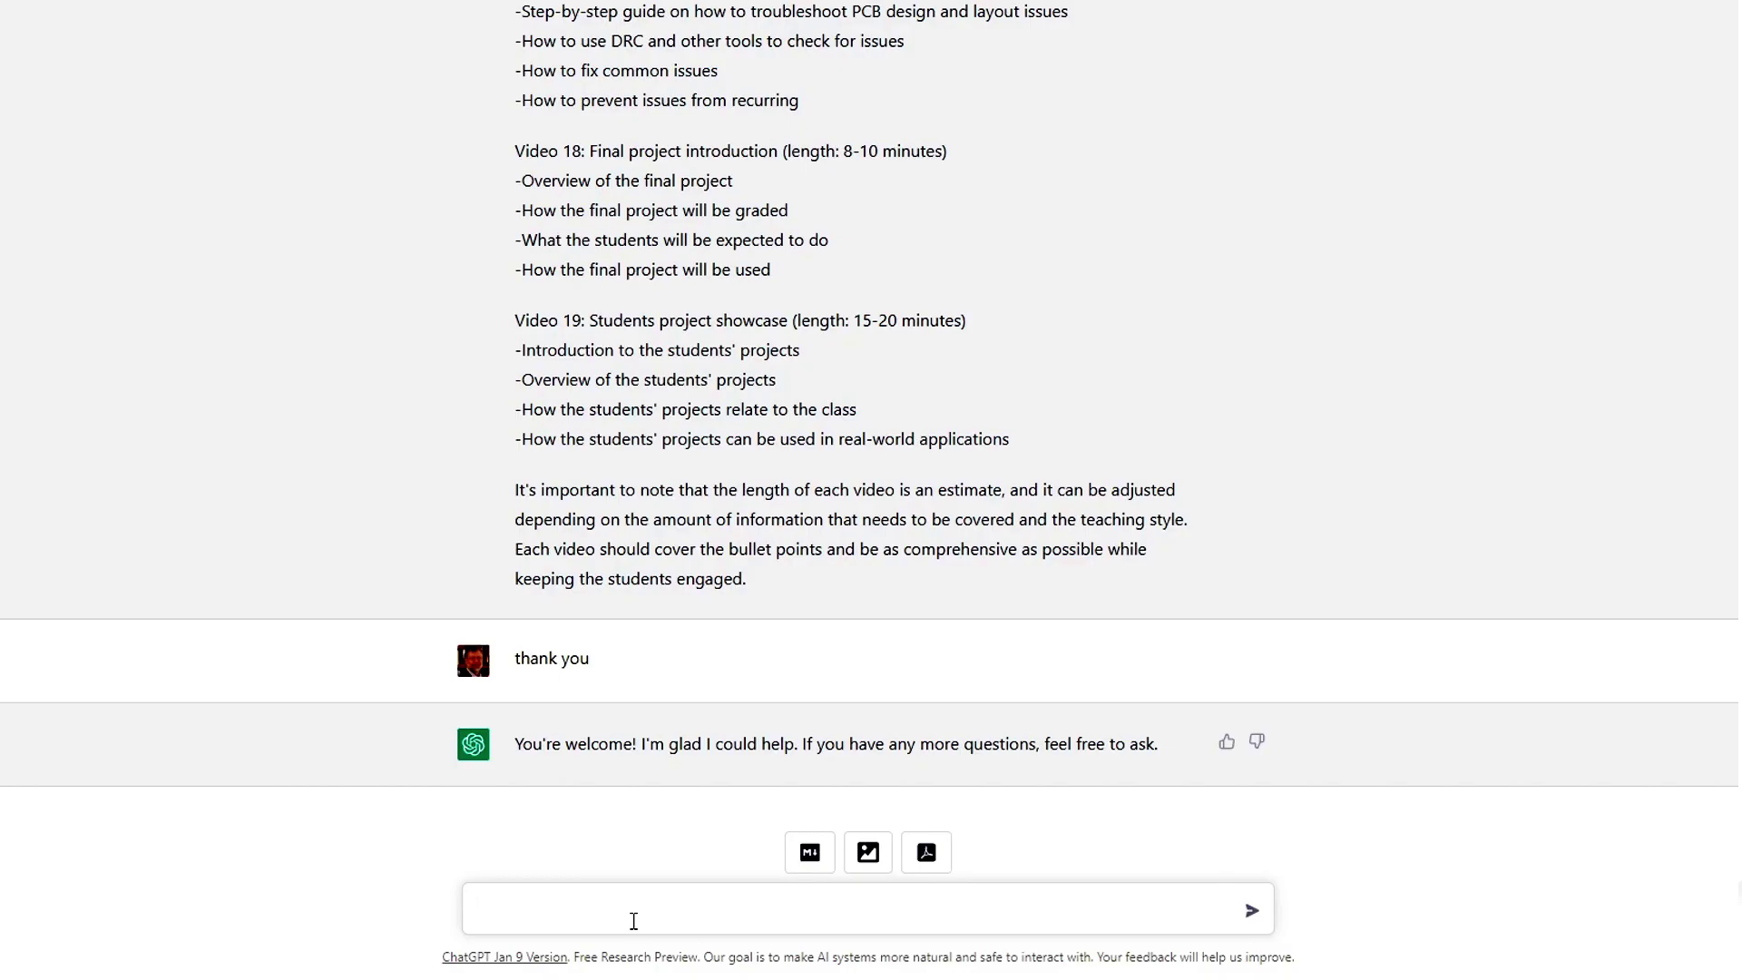
Review the conversation from the beginning electronics outline through the PCB video breakdown to the last reply
scroll(800, 790, up, 20)
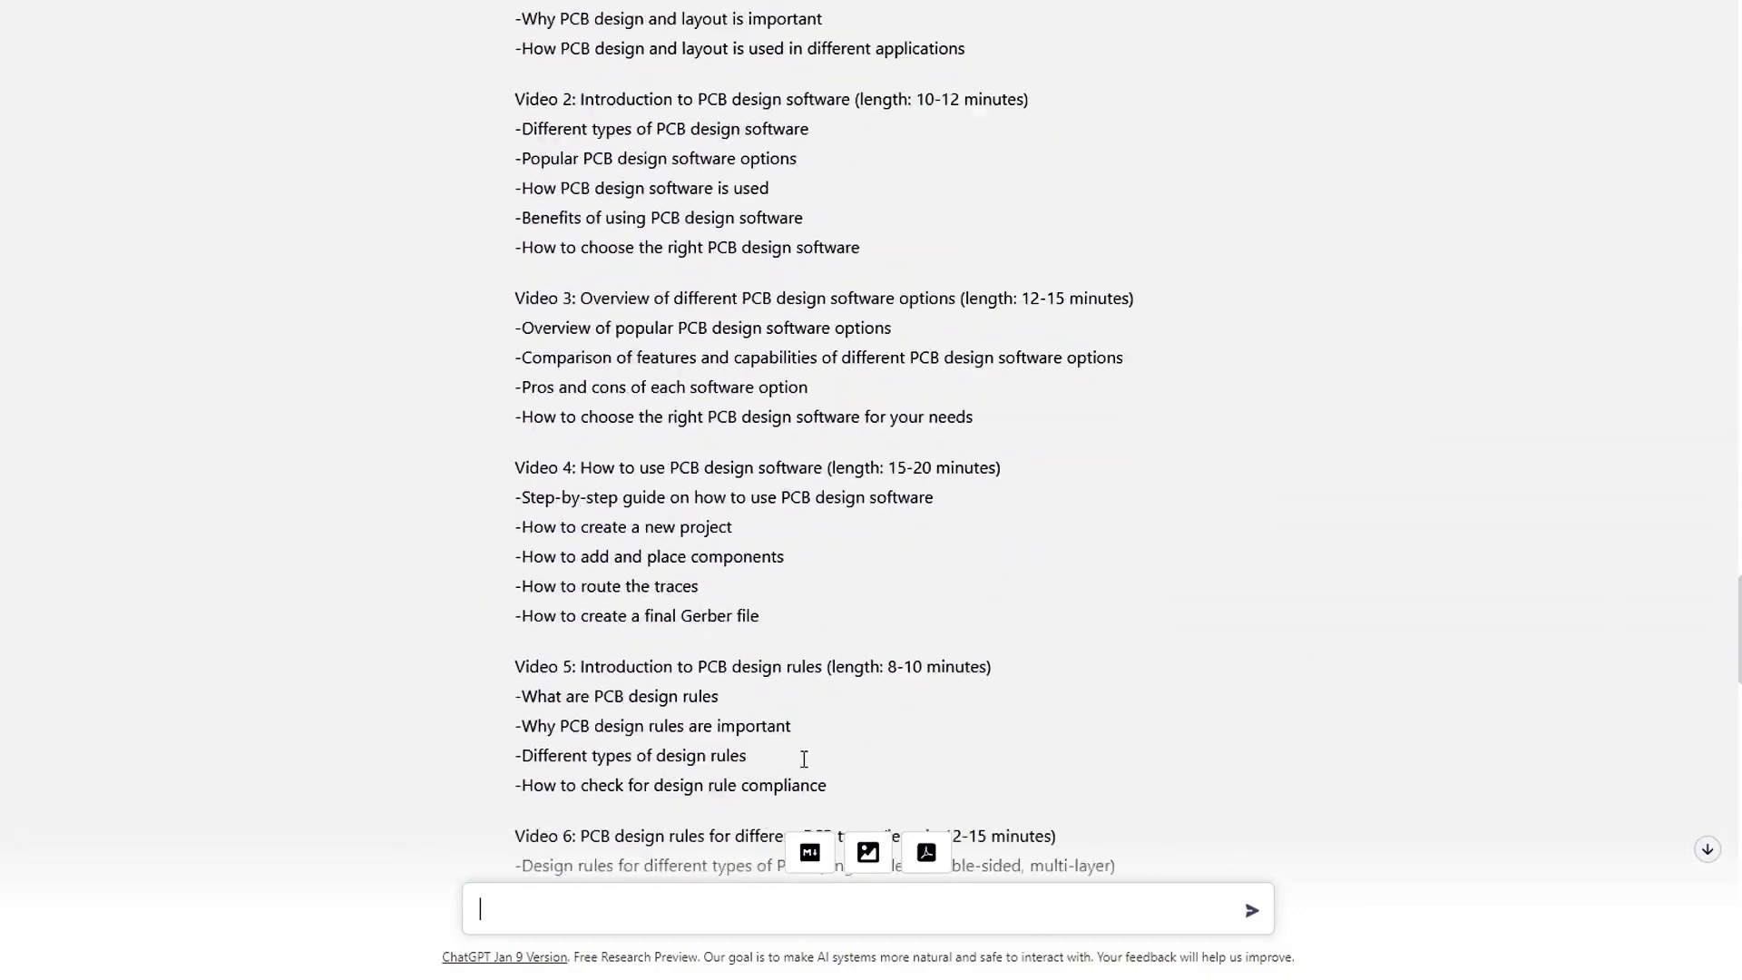
scroll(804, 759, up, 20)
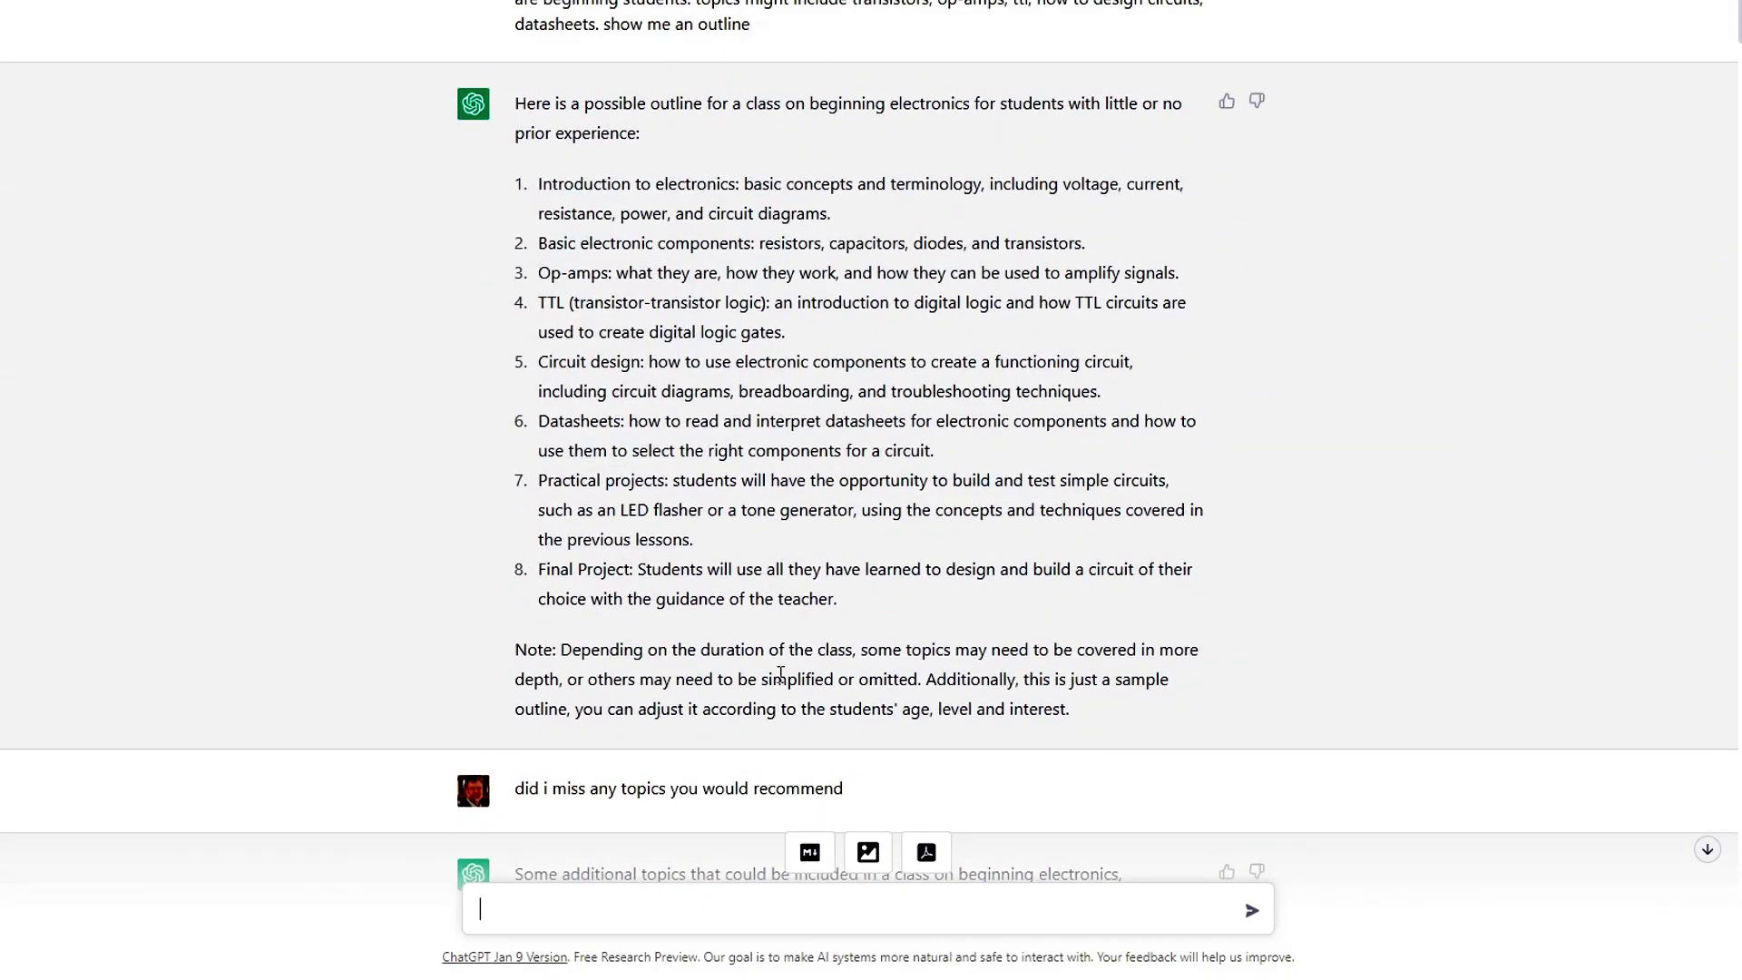
scroll(780, 674, down, 20)
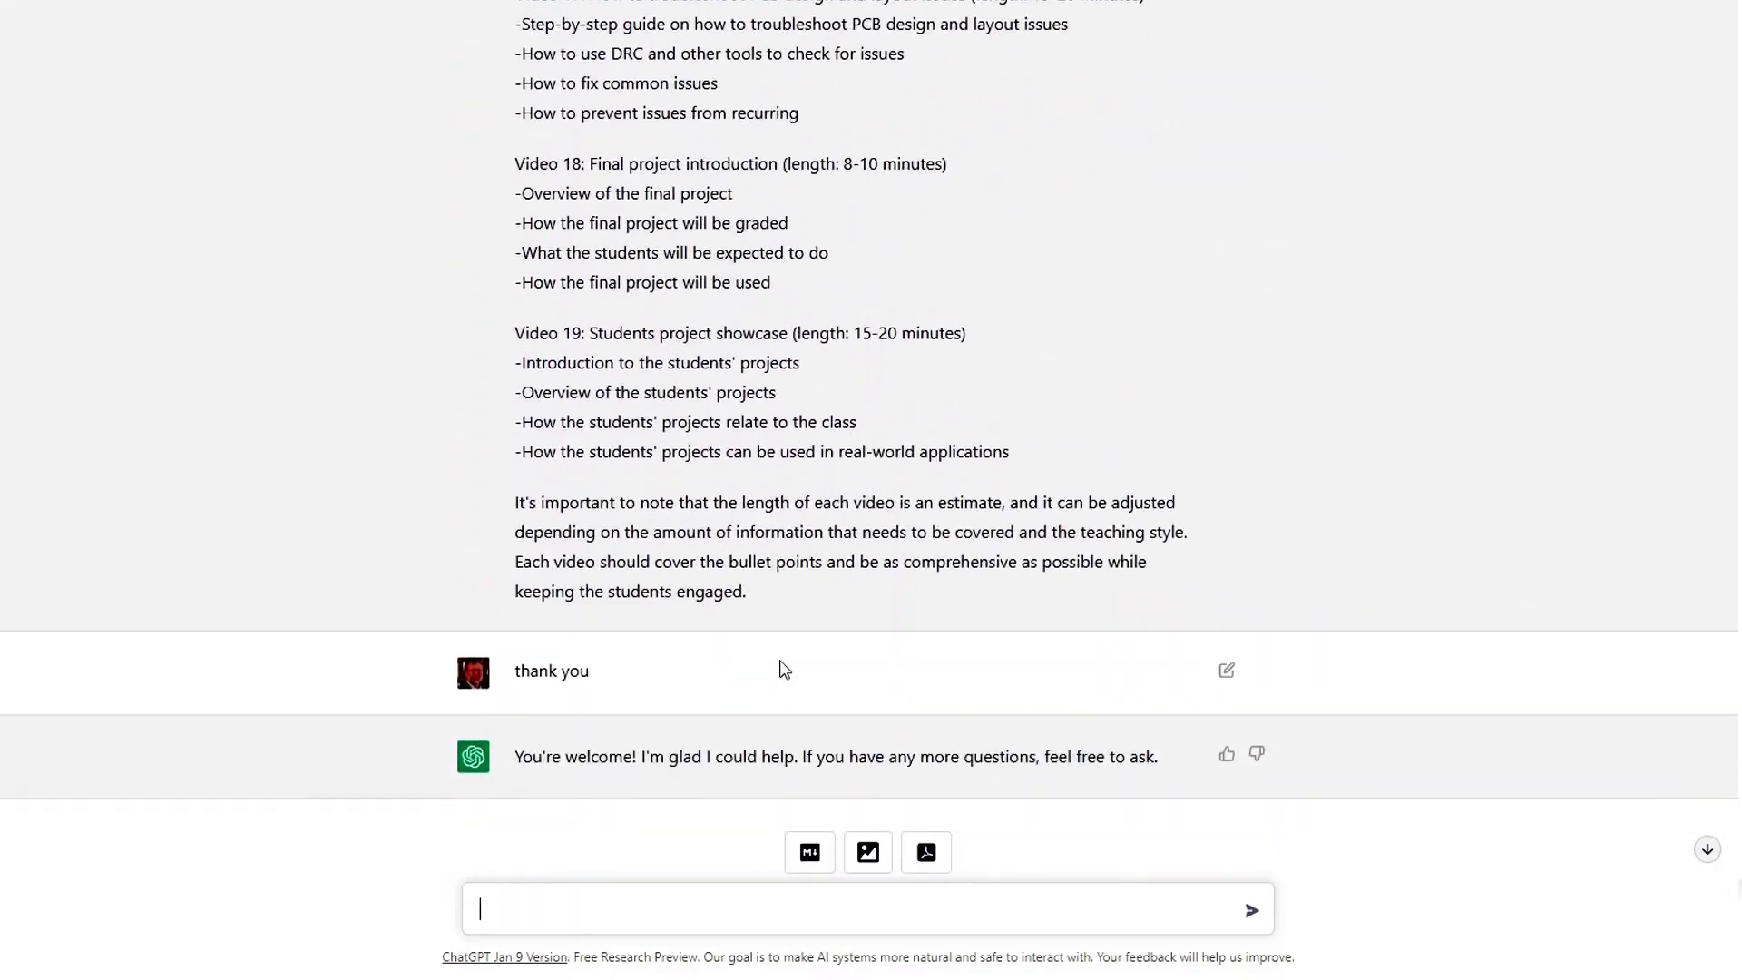
scroll(845, 599, up, 3)
scroll(845, 599, up, 4)
scroll(858, 626, down, 8)
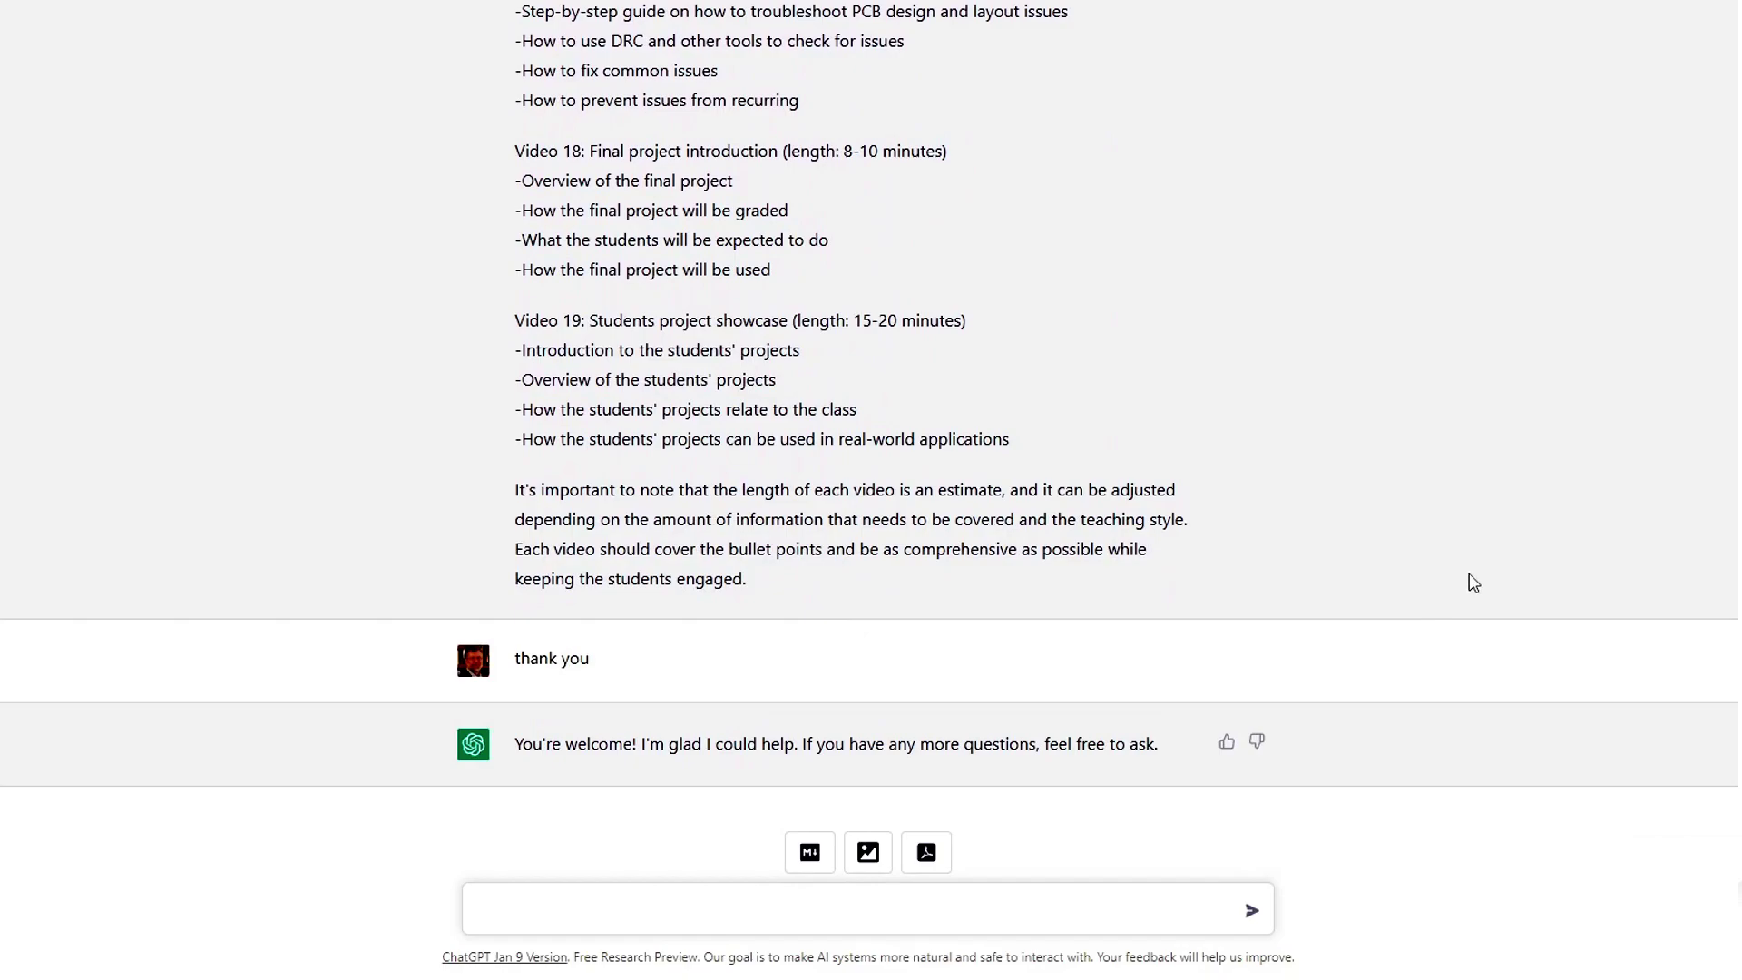